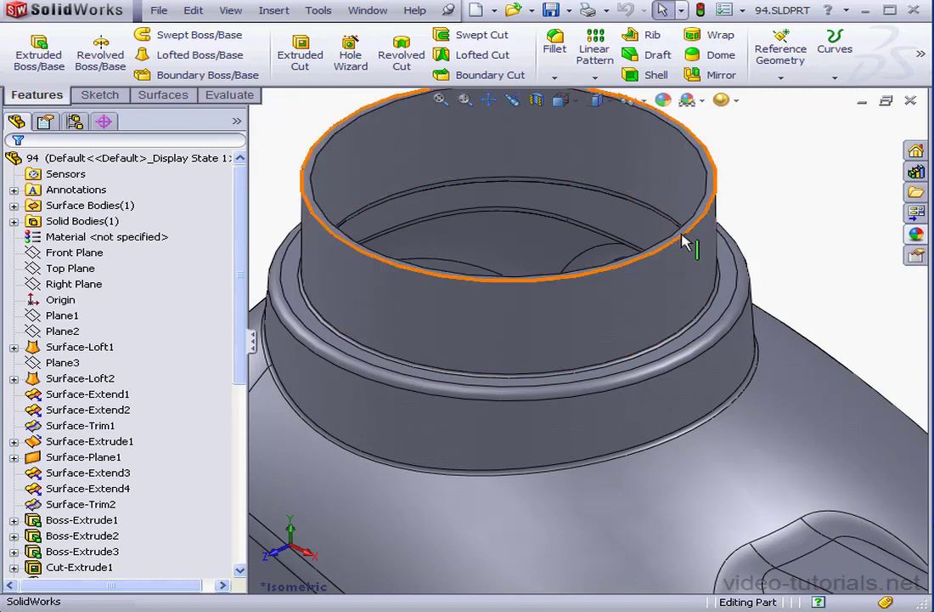
# Create a reference plane offset 3 mm from the neck's top rim face, flipped downward into the neck.
pyautogui.scroll(-3, 684, 242)
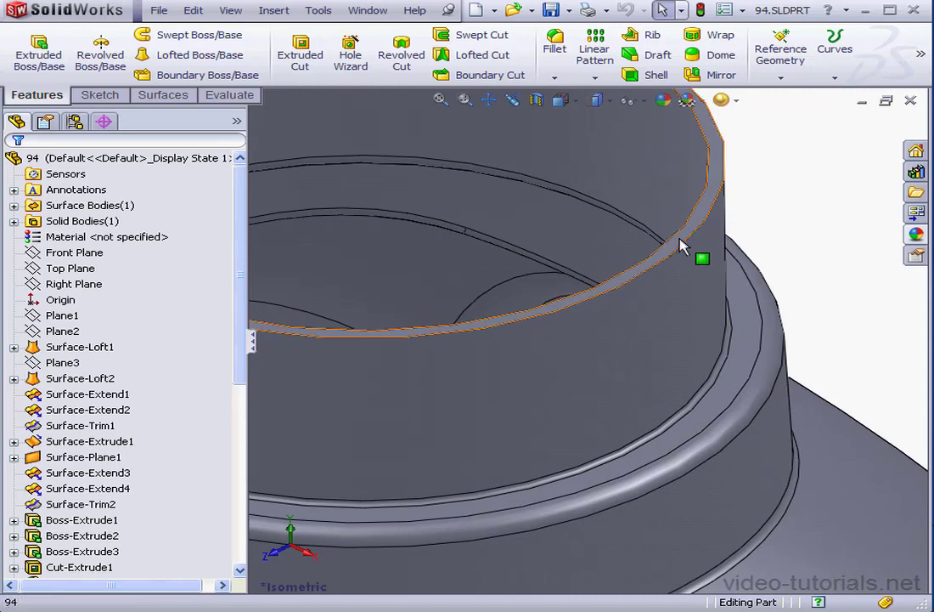
pyautogui.click(684, 246)
pyautogui.click(783, 77)
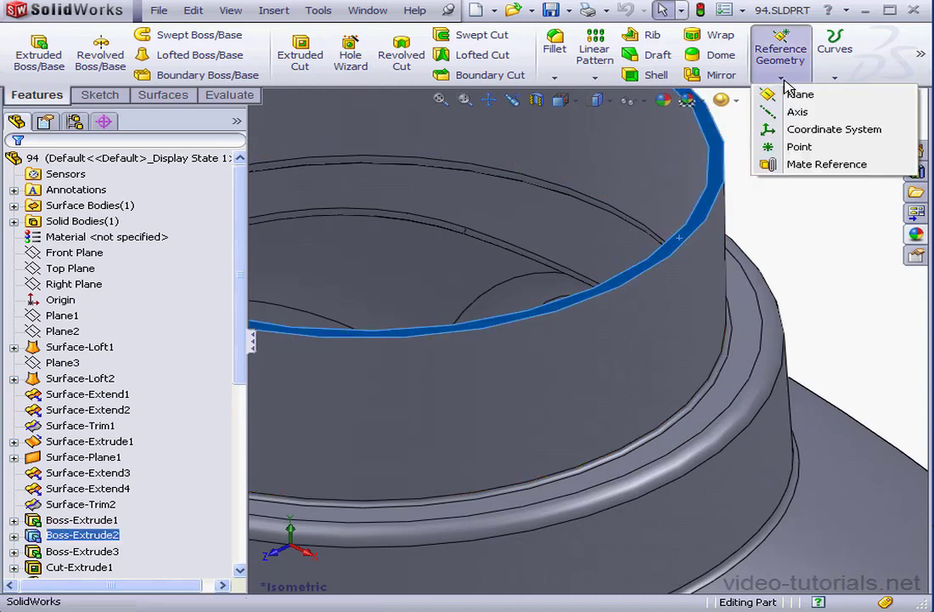
pyautogui.click(782, 99)
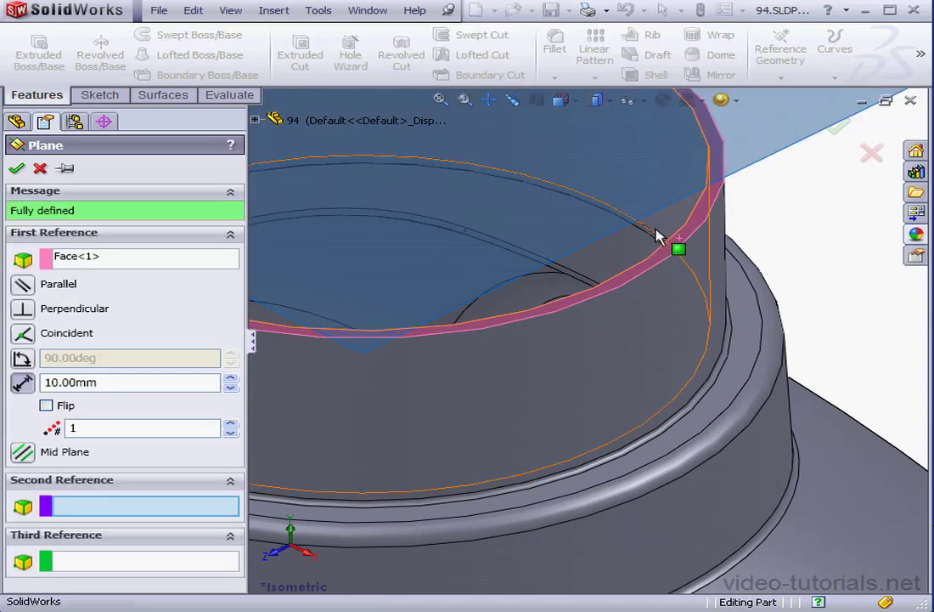
pyautogui.click(22, 384)
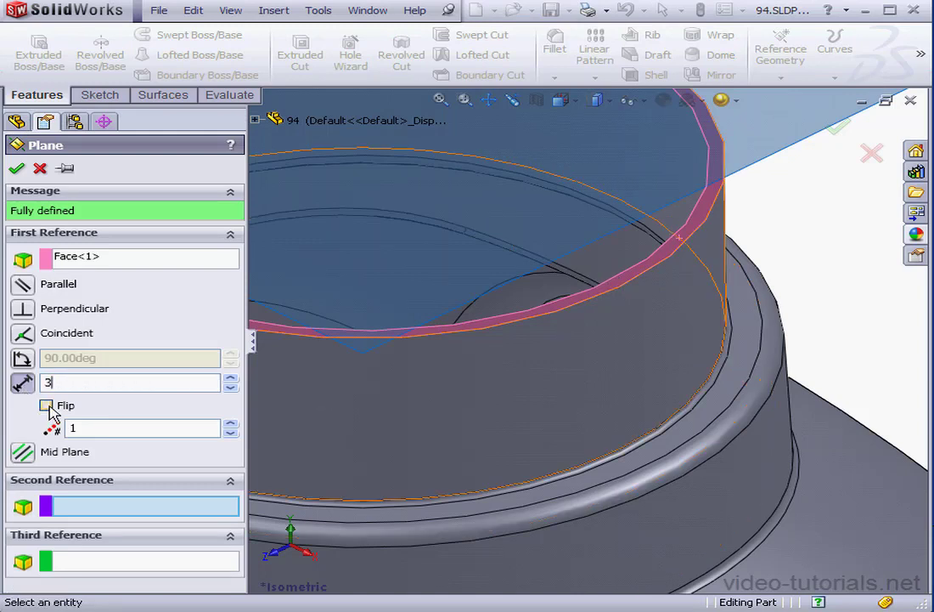
pyautogui.click(47, 406)
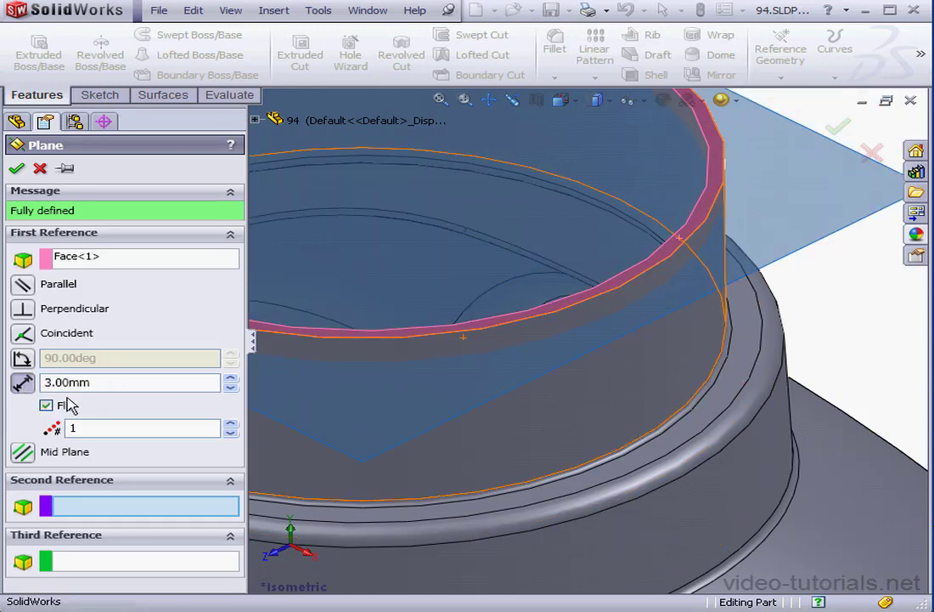
pyautogui.click(15, 169)
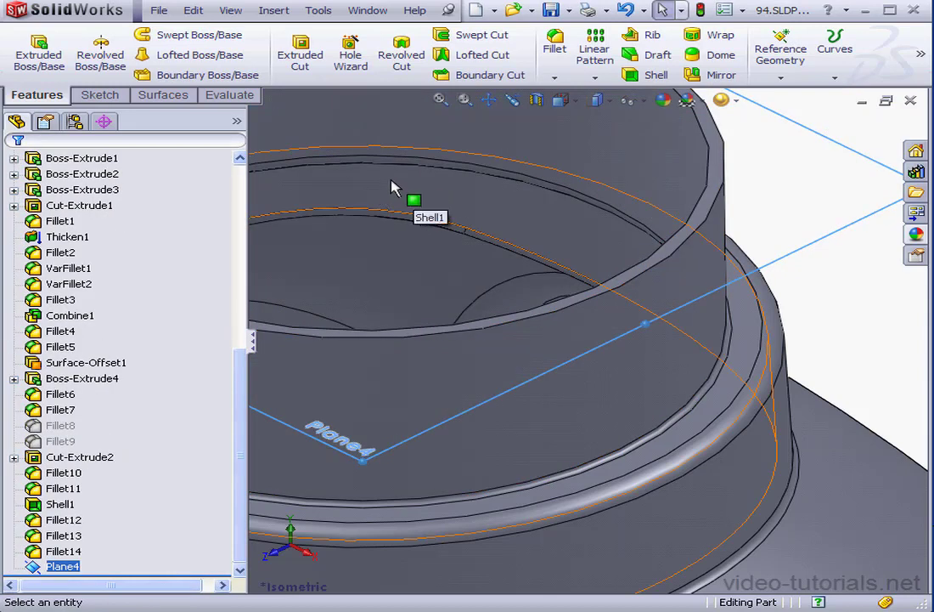
# Sketch on Plane4 and convert the neck's outer rim edge into a sketch circle, finishing the sketch.
pyautogui.rightClick(61, 565)
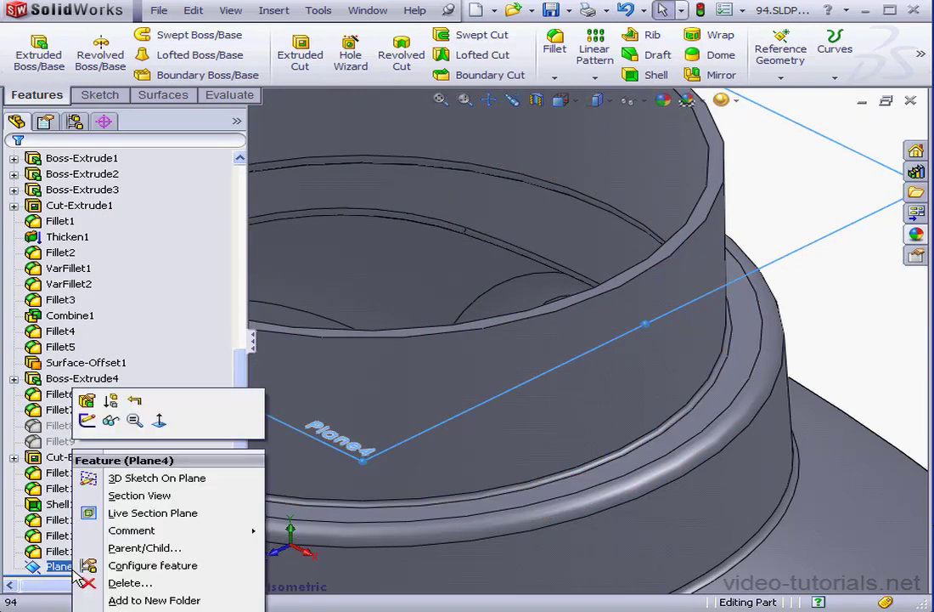
pyautogui.click(87, 419)
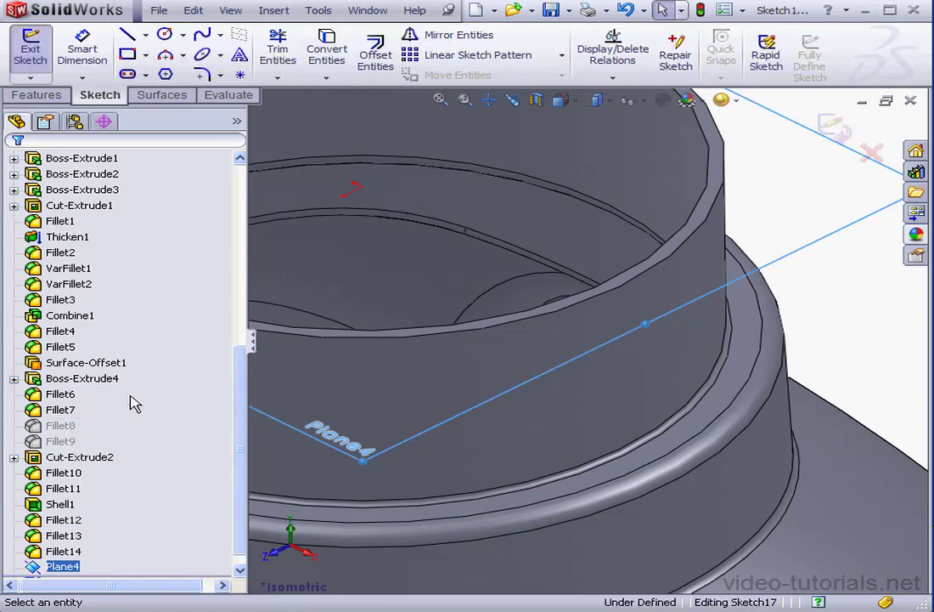
pyautogui.click(326, 49)
pyautogui.click(489, 336)
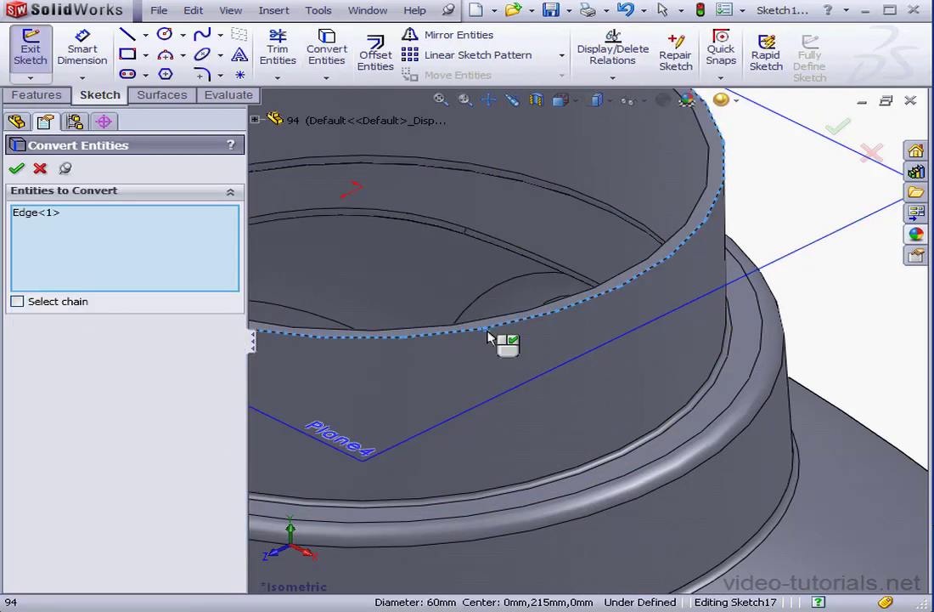
pyautogui.click(19, 170)
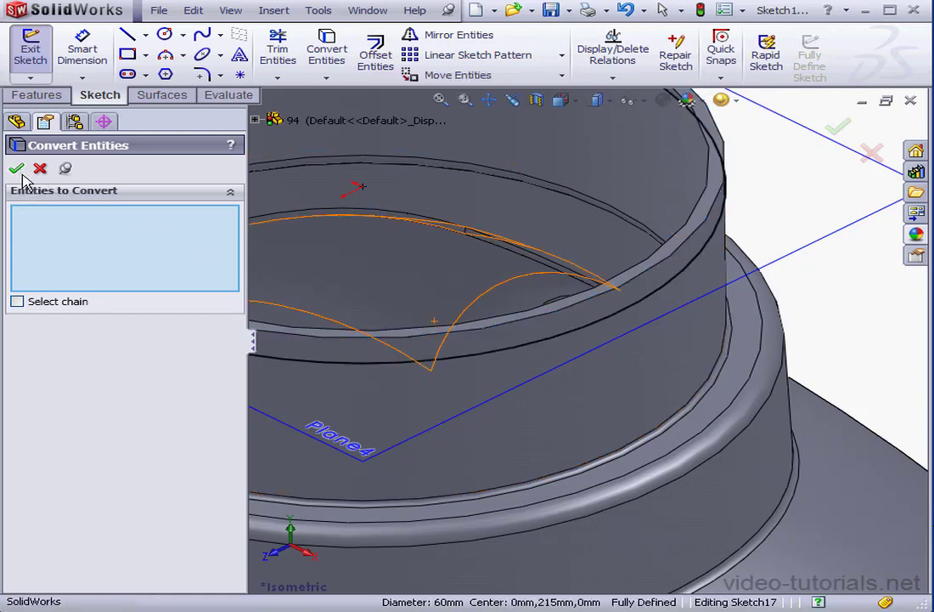
pyautogui.click(41, 170)
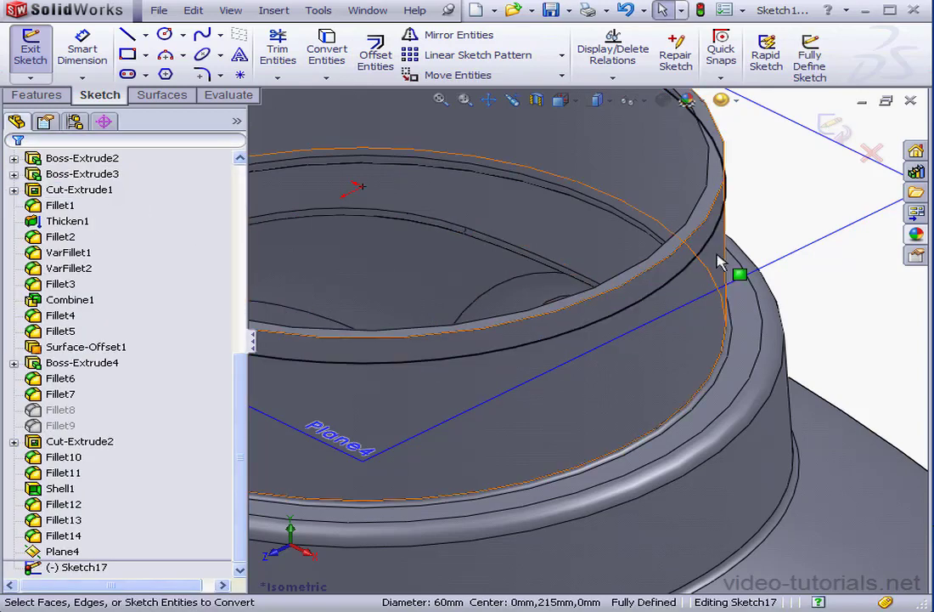
pyautogui.click(835, 128)
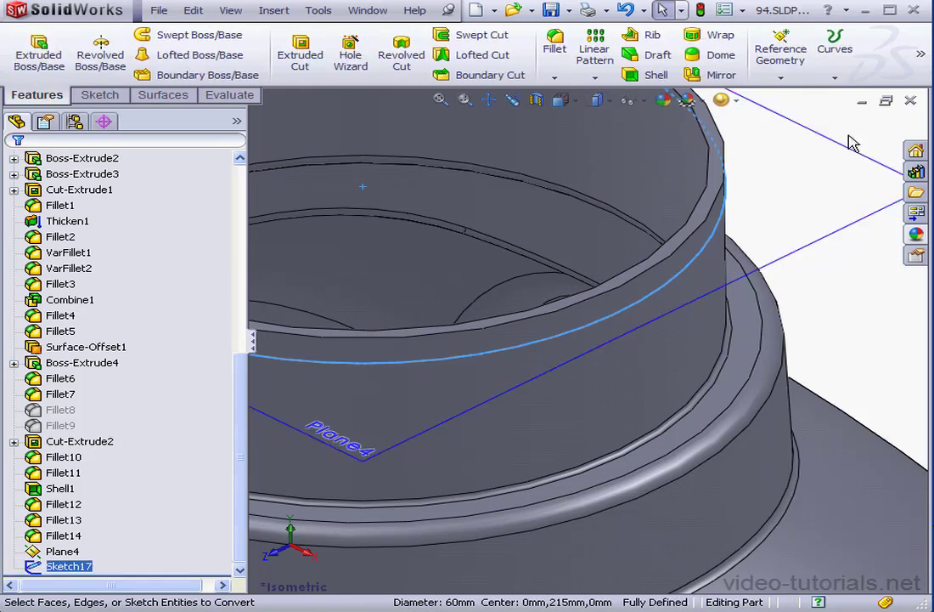
# Create a clockwise, constant-pitch helix from the converted circle with 4 mm pitch, reversed direction, 2 revolutions and 90° start angle, and hide Plane4.
pyautogui.click(835, 47)
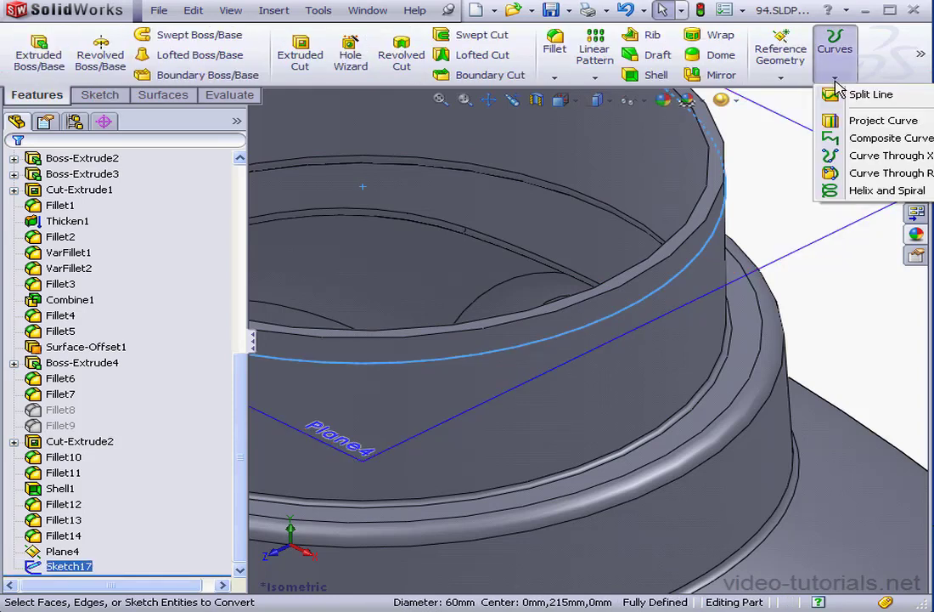
pyautogui.click(840, 192)
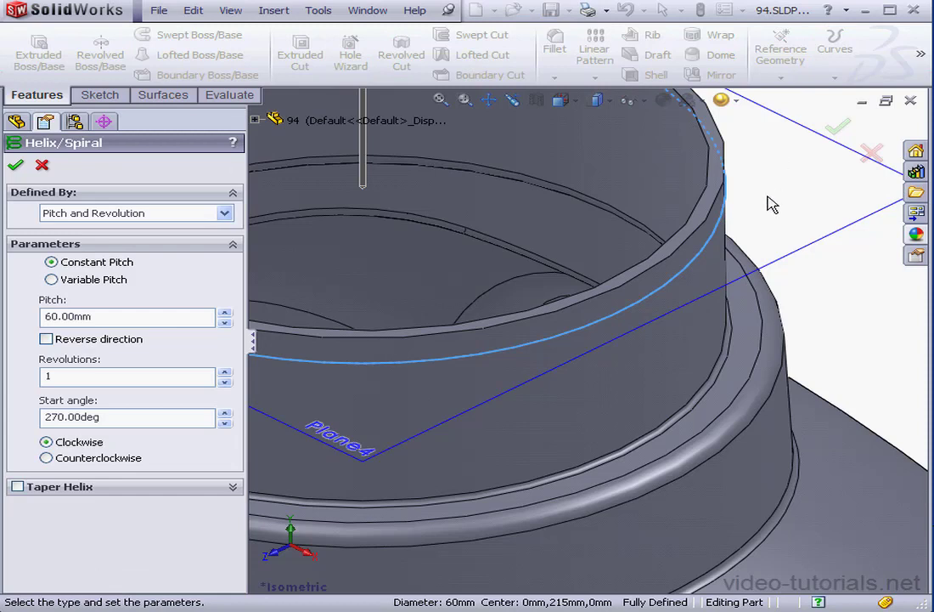
pyautogui.click(225, 214)
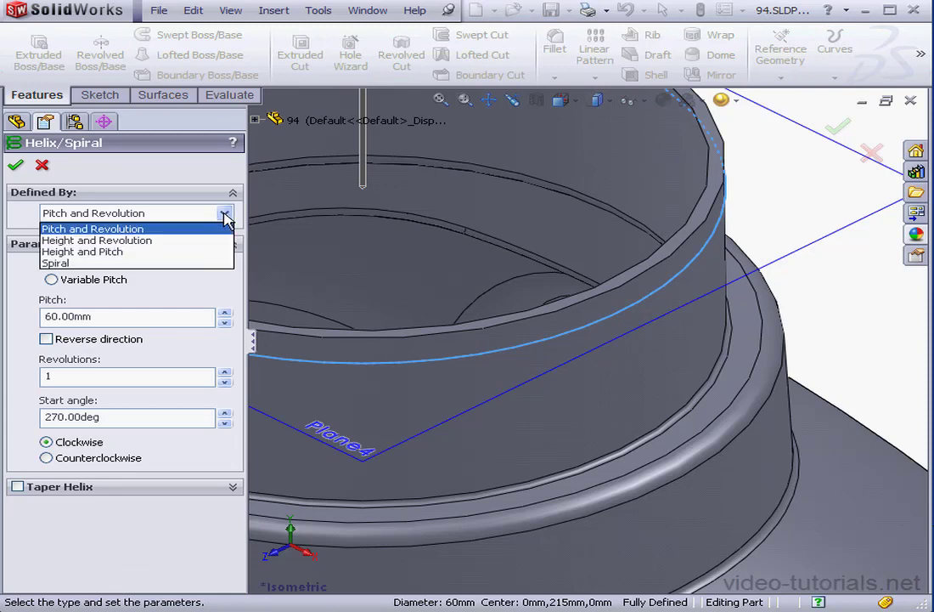
pyautogui.click(169, 229)
pyautogui.click(489, 99)
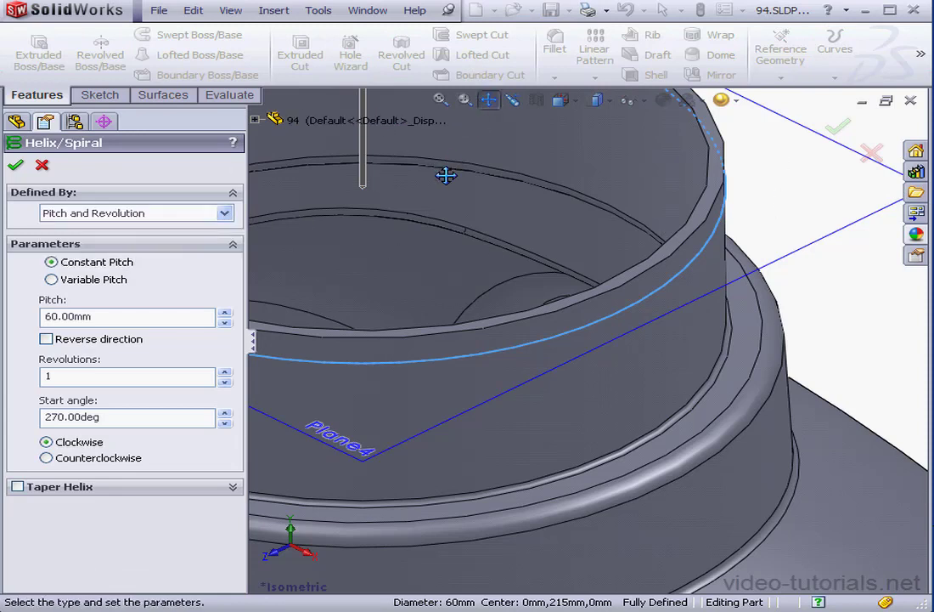
pyautogui.moveTo(446, 176); pyautogui.dragTo(643, 257)
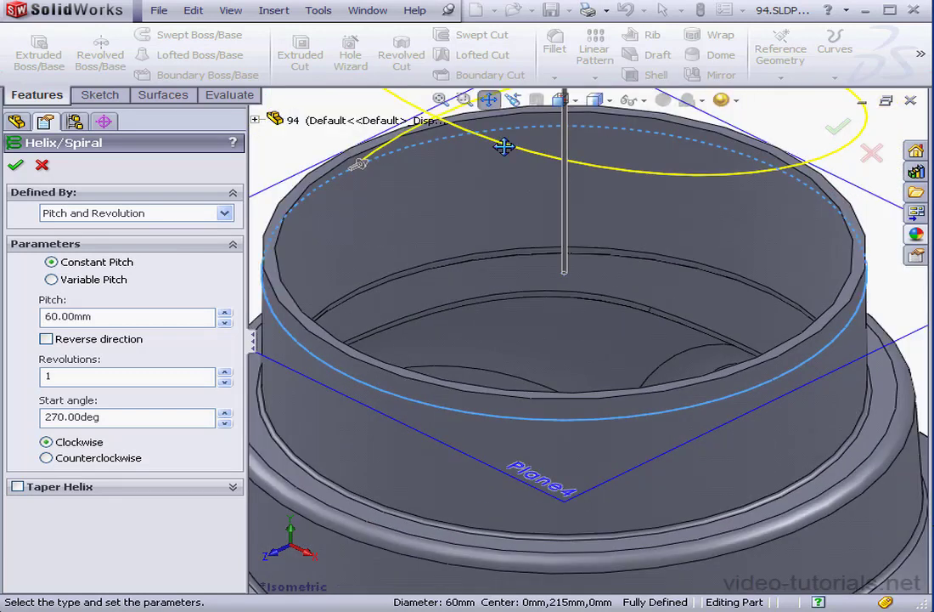
pyautogui.click(489, 100)
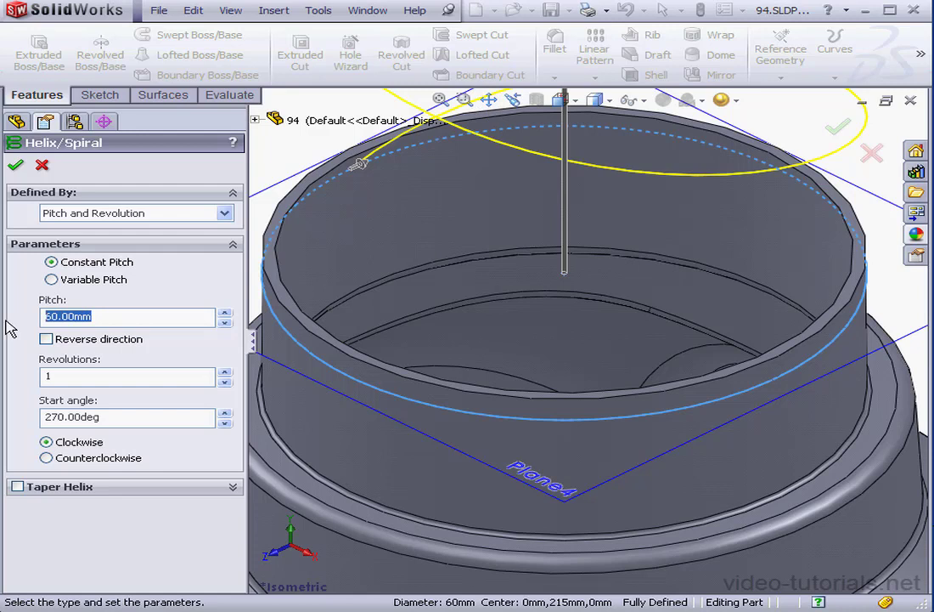
pyautogui.click(54, 374)
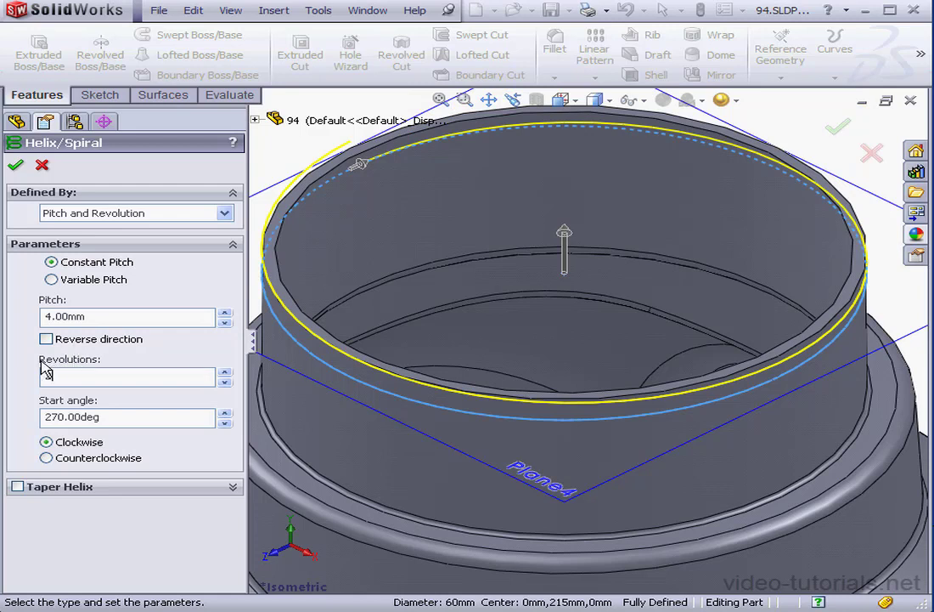
pyautogui.click(46, 340)
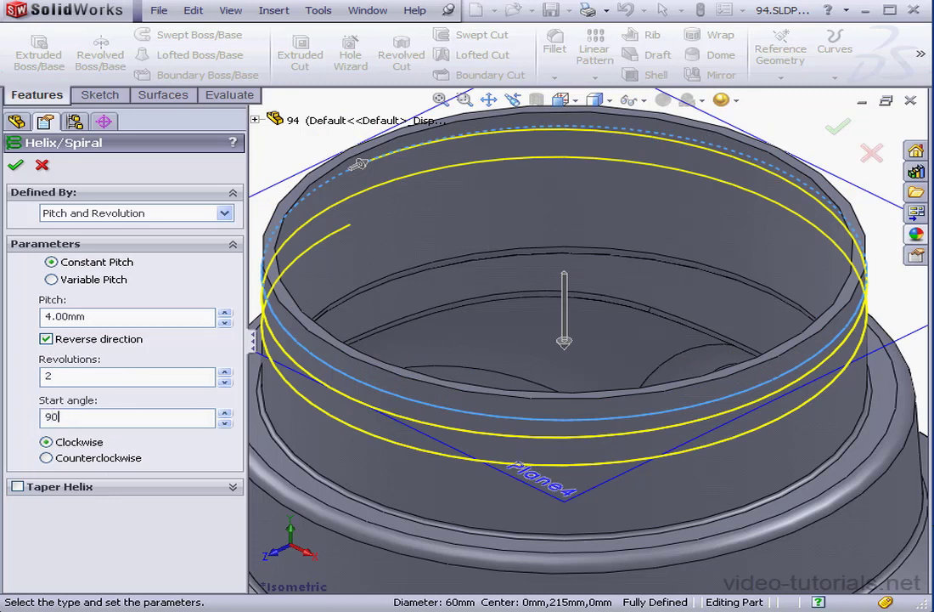
pyautogui.press('Return')
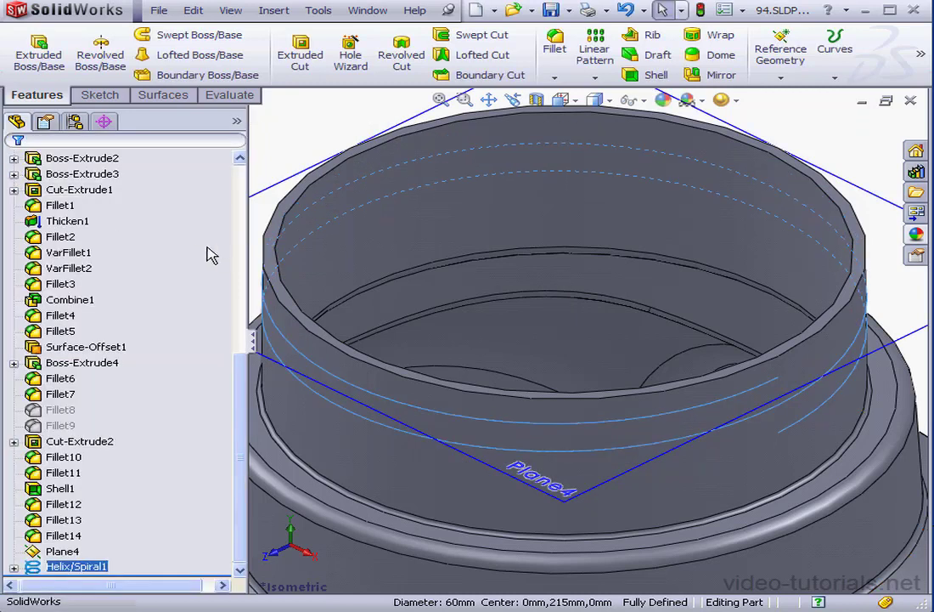
pyautogui.rightClick(61, 550)
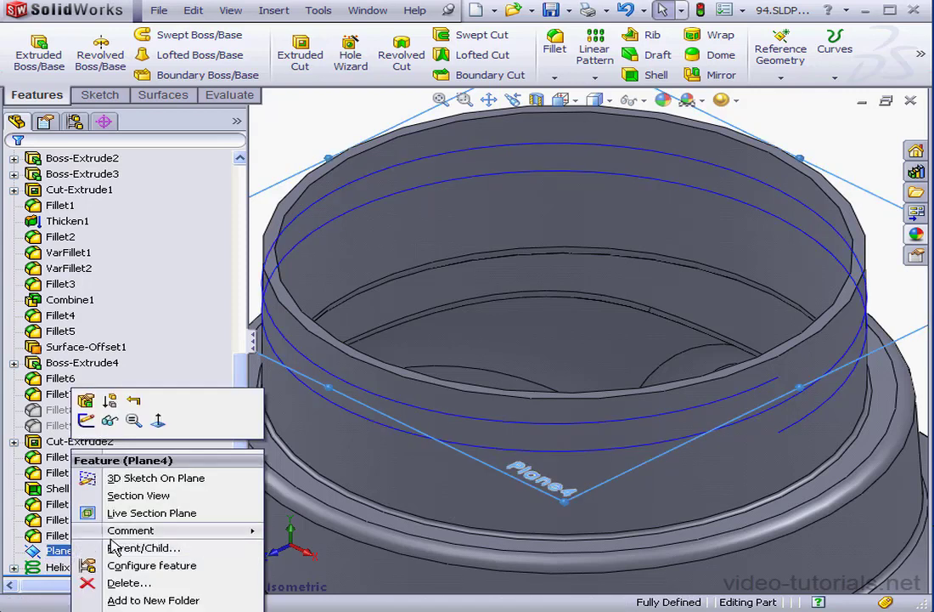
pyautogui.click(109, 422)
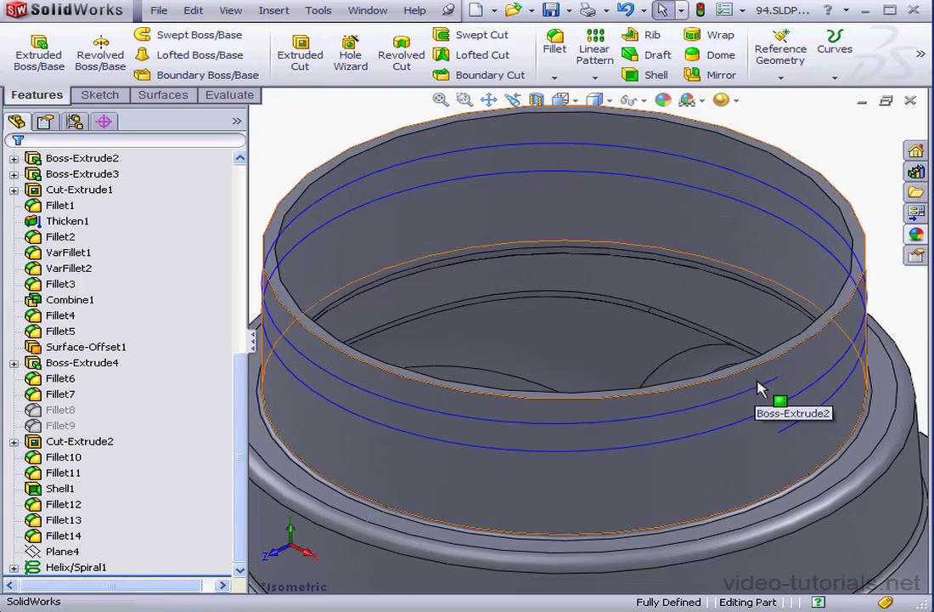
# Open a new sketch on Plane4 and draw a short vertical centerline near the helix's start point.
pyautogui.rightClick(72, 551)
pyautogui.click(83, 420)
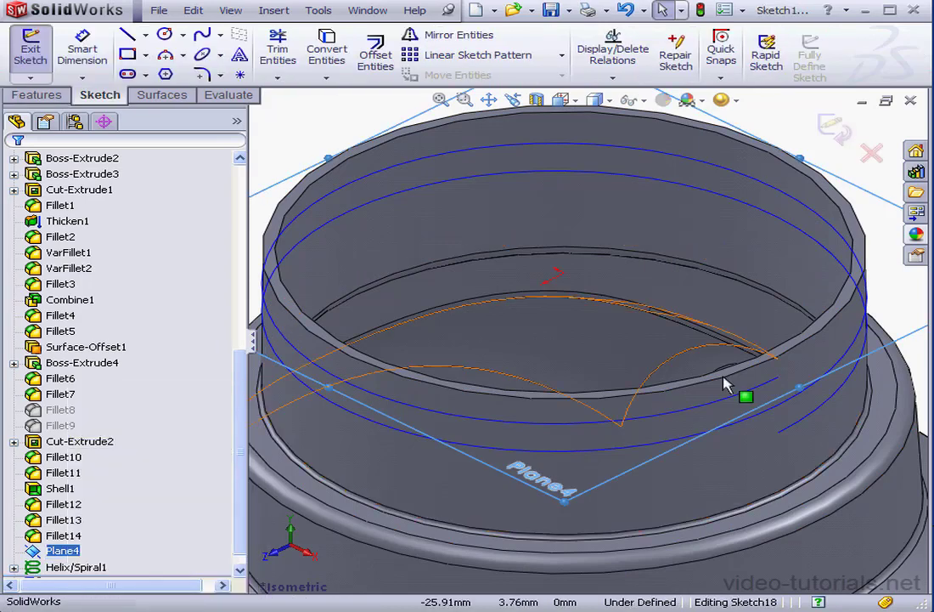
pyautogui.moveTo(796, 384)
pyautogui.mouseDown(button='middle')
pyautogui.moveTo(791, 475)
pyautogui.moveTo(806, 477)
pyautogui.mouseUp(button='middle')
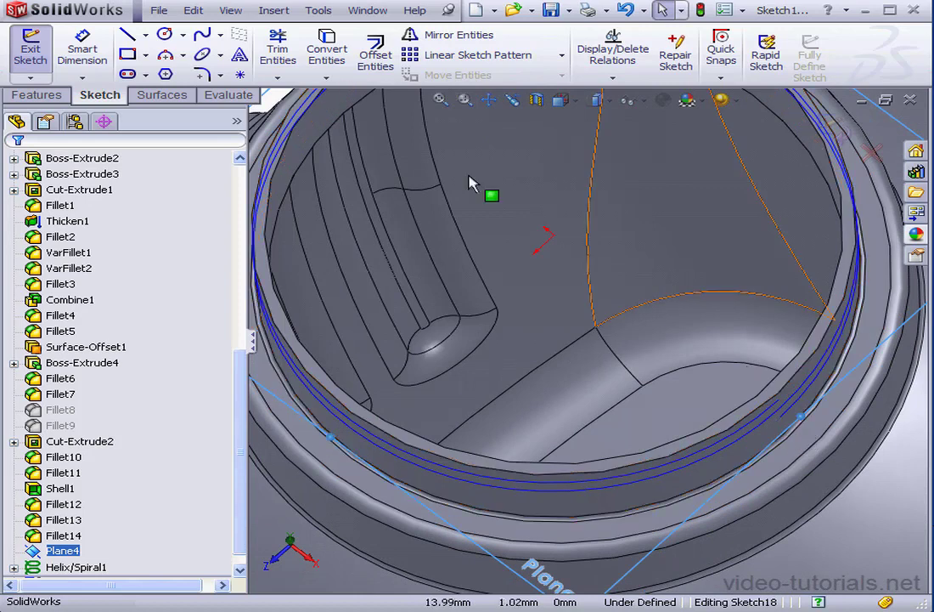
pyautogui.click(148, 36)
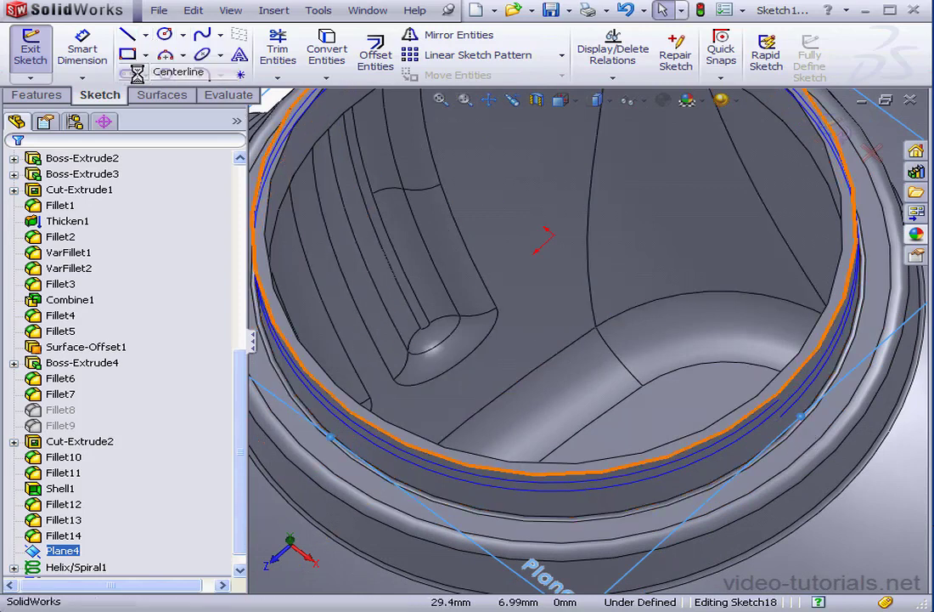
pyautogui.click(166, 72)
pyautogui.click(768, 379)
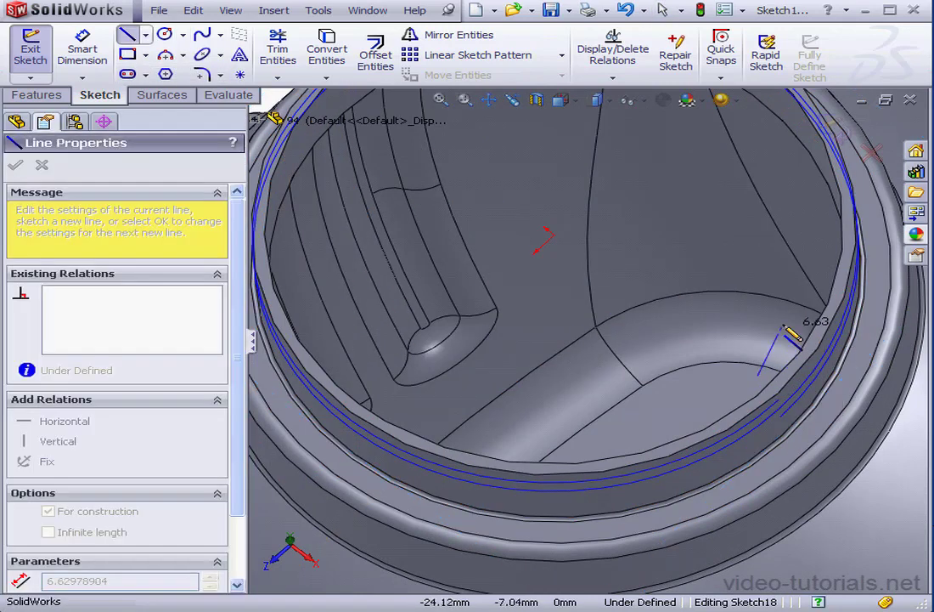
pyautogui.rightClick(816, 329)
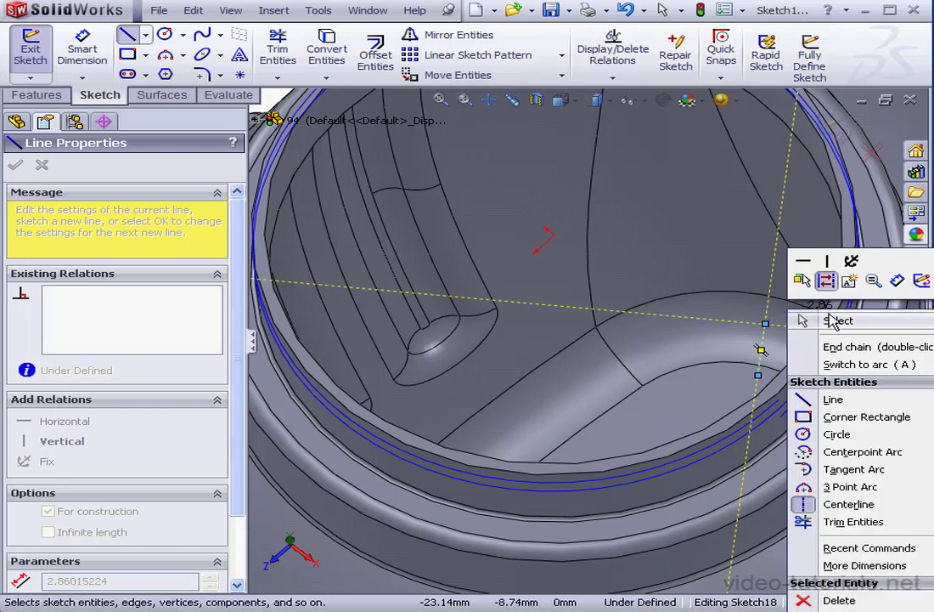
pyautogui.click(837, 344)
# Add a Pierce relation between the centerline's lower endpoint and the helix.
pyautogui.click(760, 375)
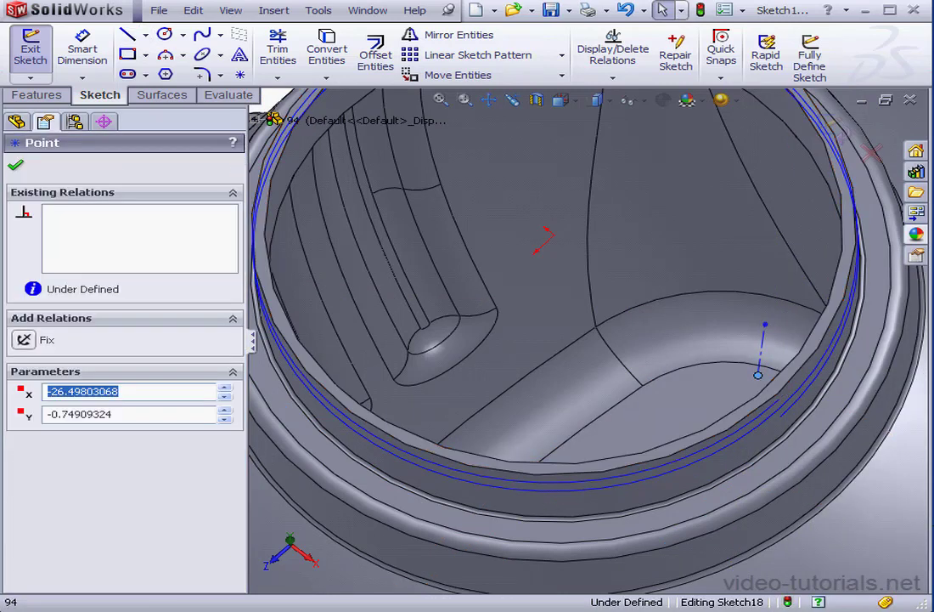
pyautogui.keyDown('ctrl'); pyautogui.click(776, 422); pyautogui.keyUp('ctrl')
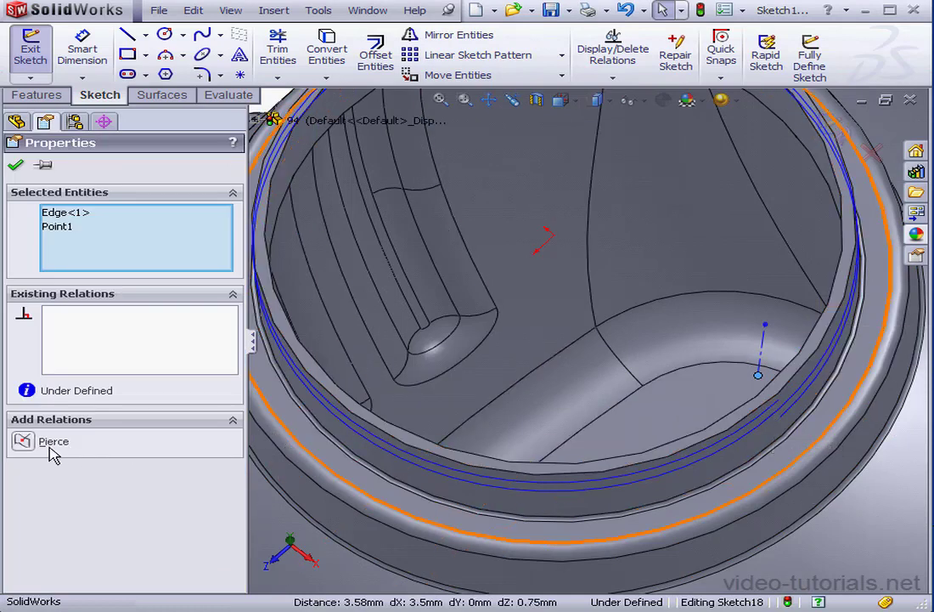
pyautogui.click(24, 442)
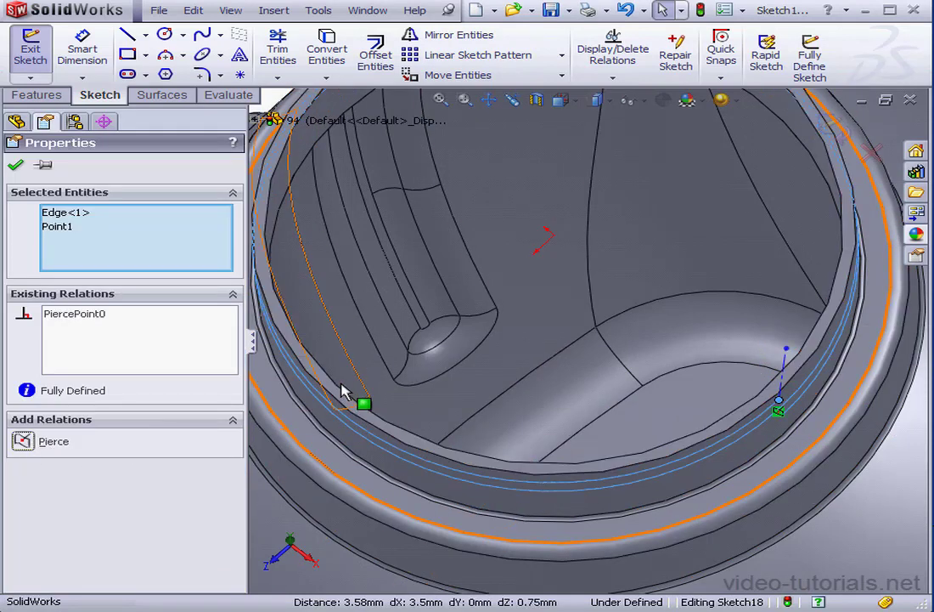
# Draw a horizontal centerline about 6.35 mm long from the pierced point toward the neck's interior.
pyautogui.click(145, 35)
pyautogui.click(140, 74)
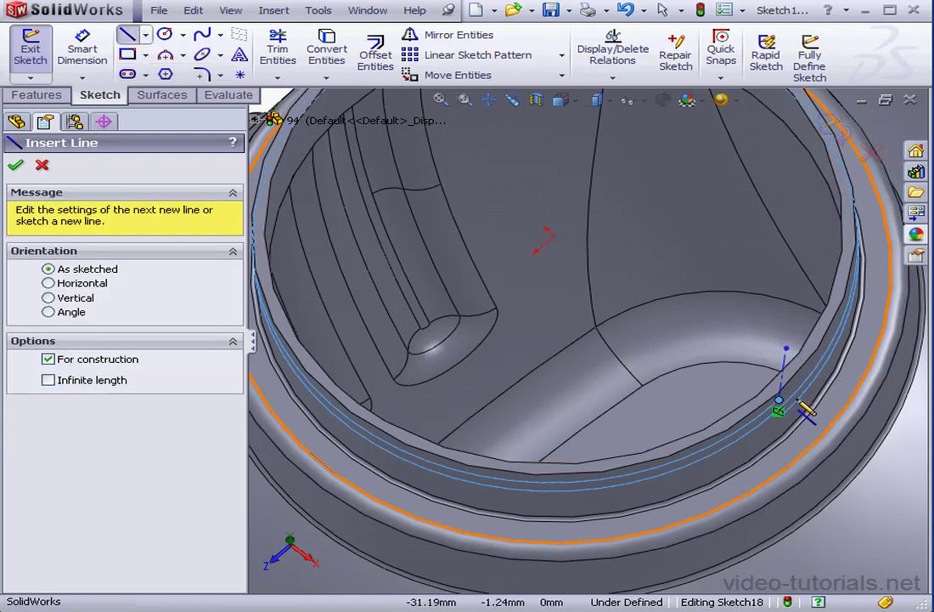
pyautogui.click(779, 398)
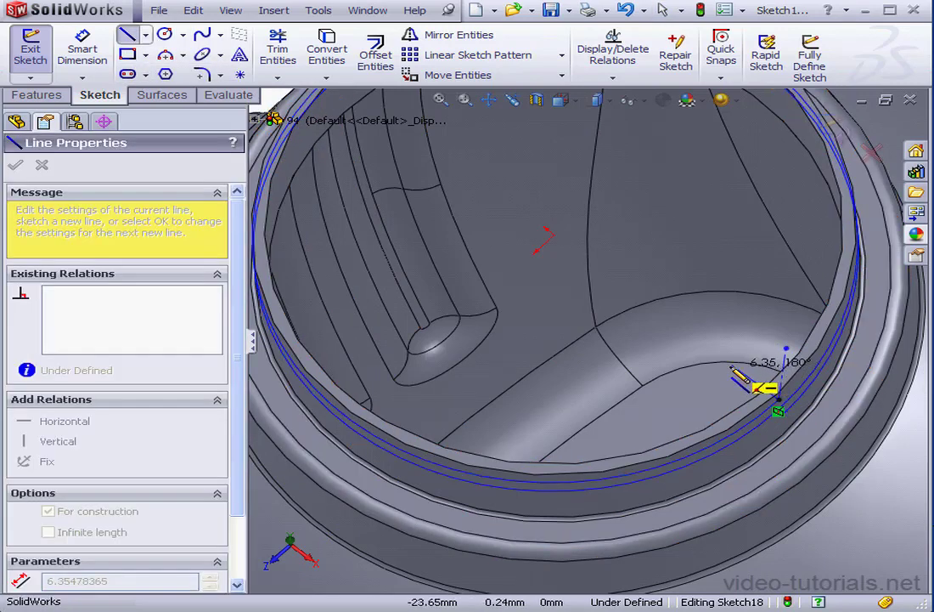
pyautogui.rightClick(746, 350)
pyautogui.click(765, 346)
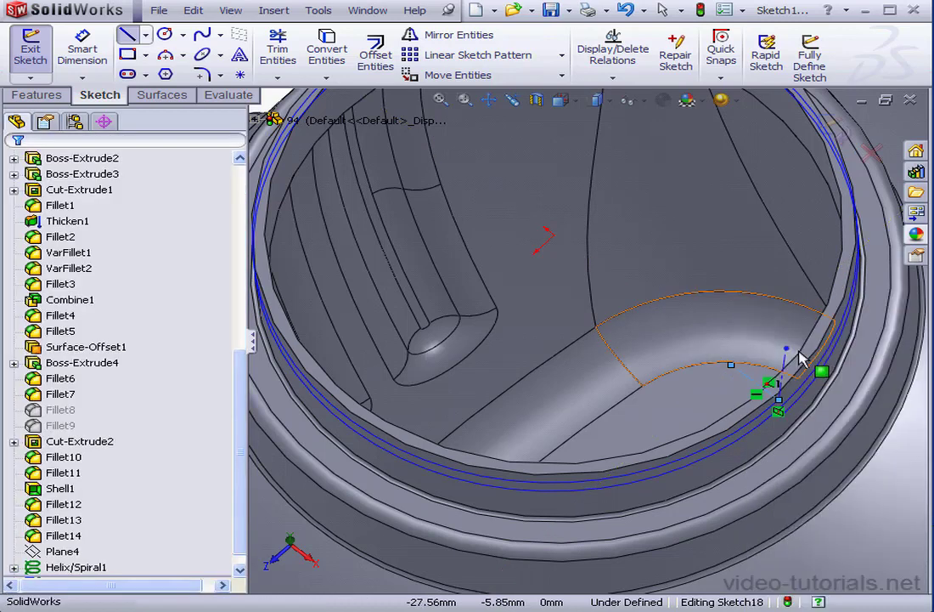
# Set the angle between the two centerlines at the pierced point to 60° and close the sketch.
pyautogui.click(83, 49)
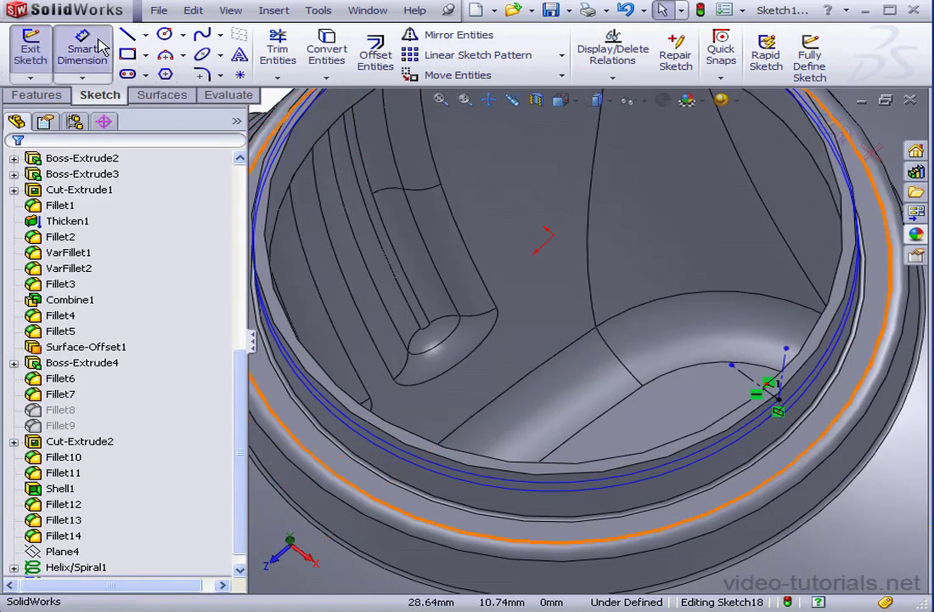
pyautogui.click(756, 384)
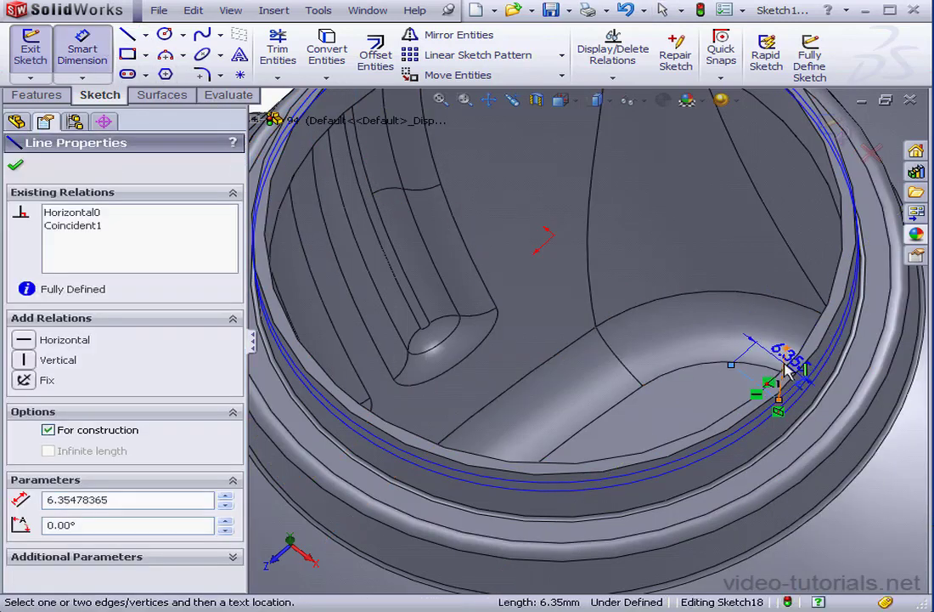
pyautogui.click(778, 375)
pyautogui.click(771, 351)
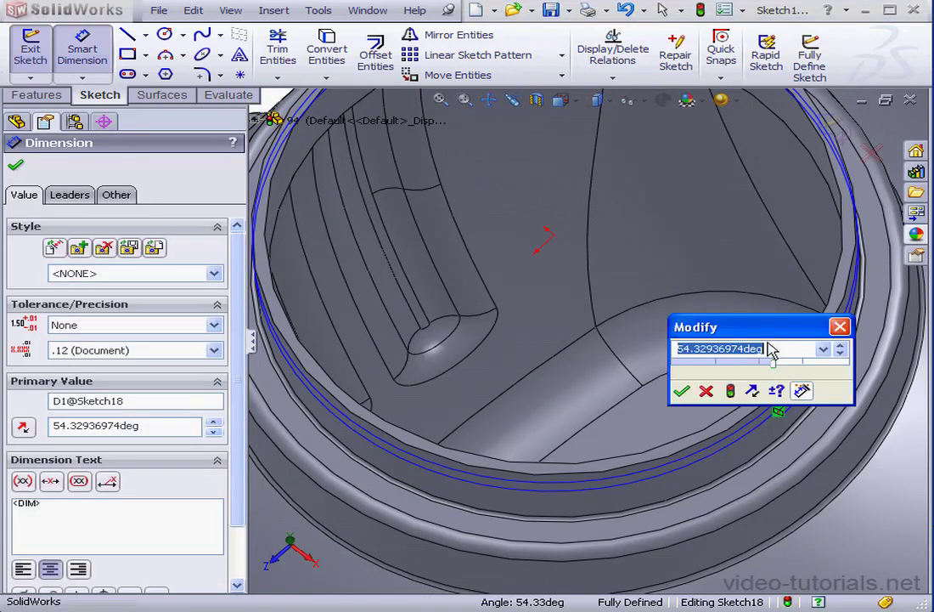
pyautogui.write('60')
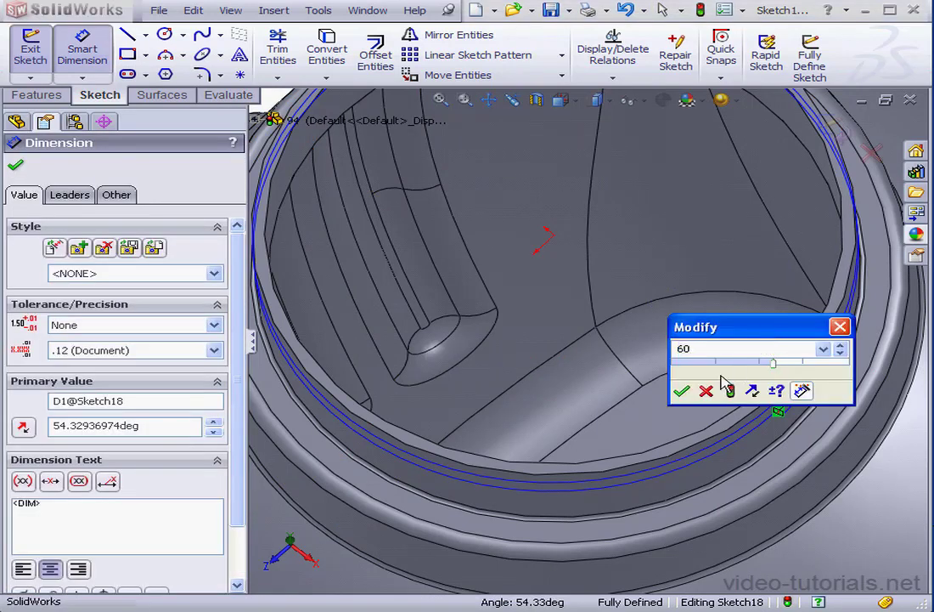
pyautogui.click(682, 392)
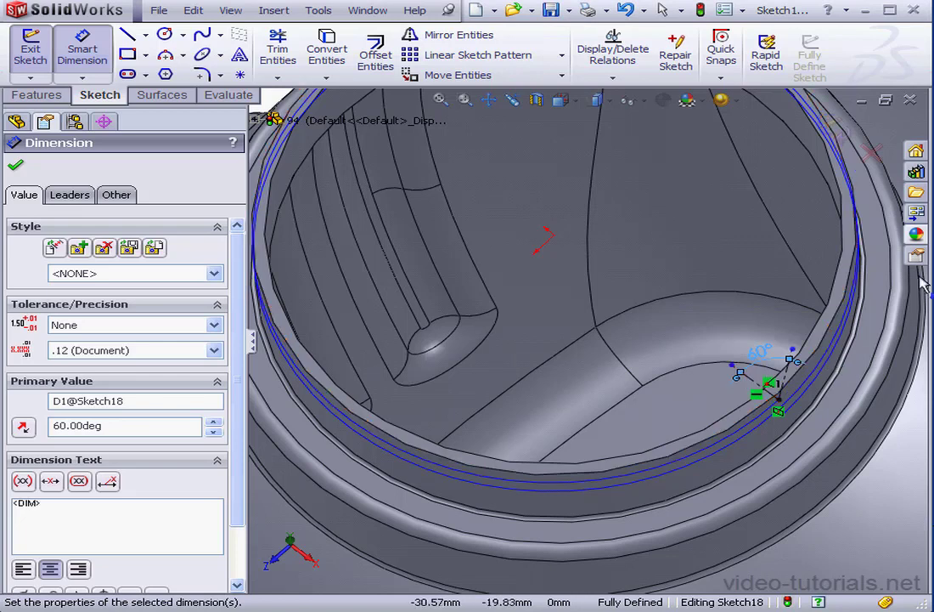
pyautogui.click(844, 137)
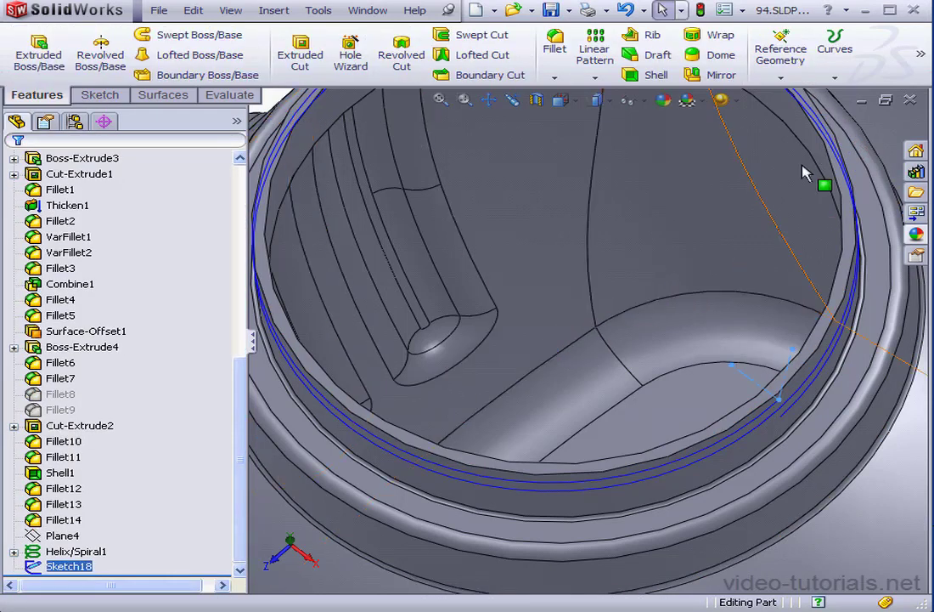
# Create a reference plane parallel to the neck's top rim face and coincident with the helix's lower endpoint.
pyautogui.click(782, 78)
pyautogui.click(781, 95)
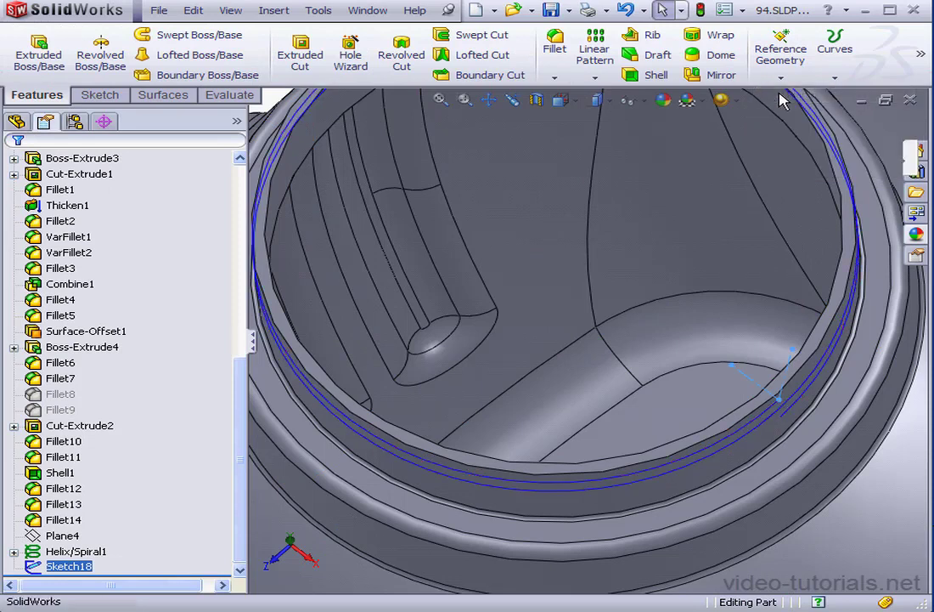
pyautogui.click(817, 345)
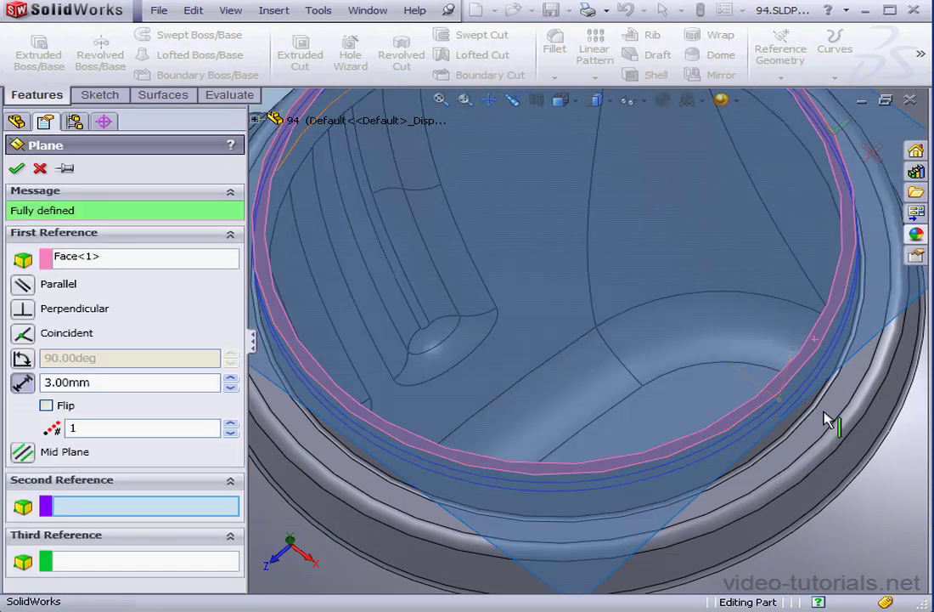
pyautogui.click(783, 417)
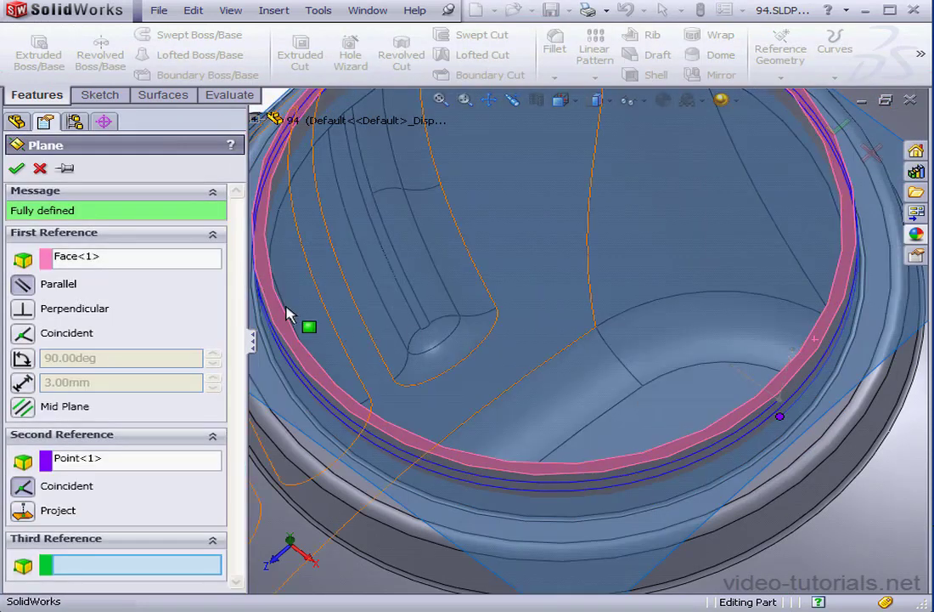
pyautogui.click(16, 167)
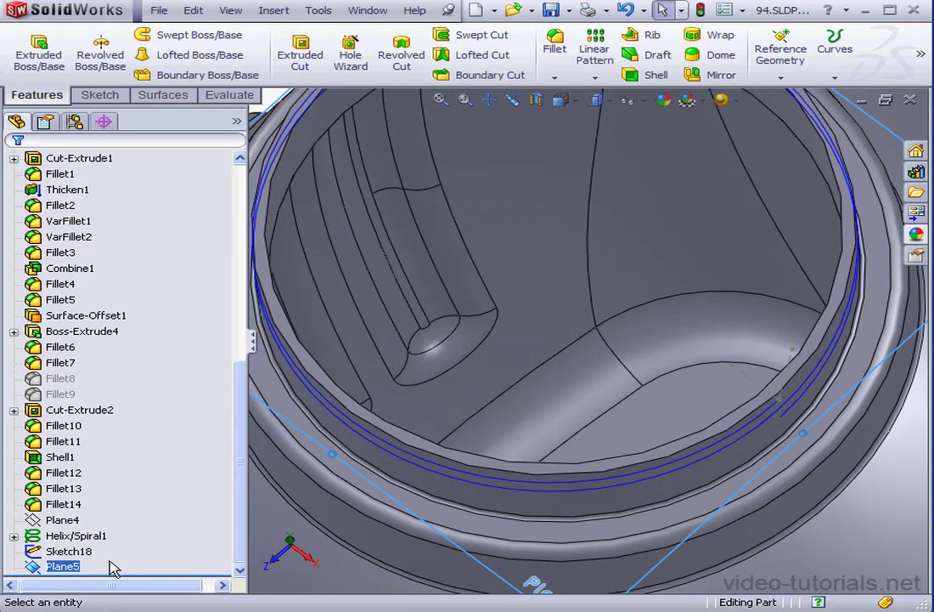
# Open a new sketch on the plane through the helix's lower endpoint and draw a short centerline inside the neck.
pyautogui.rightClick(72, 574)
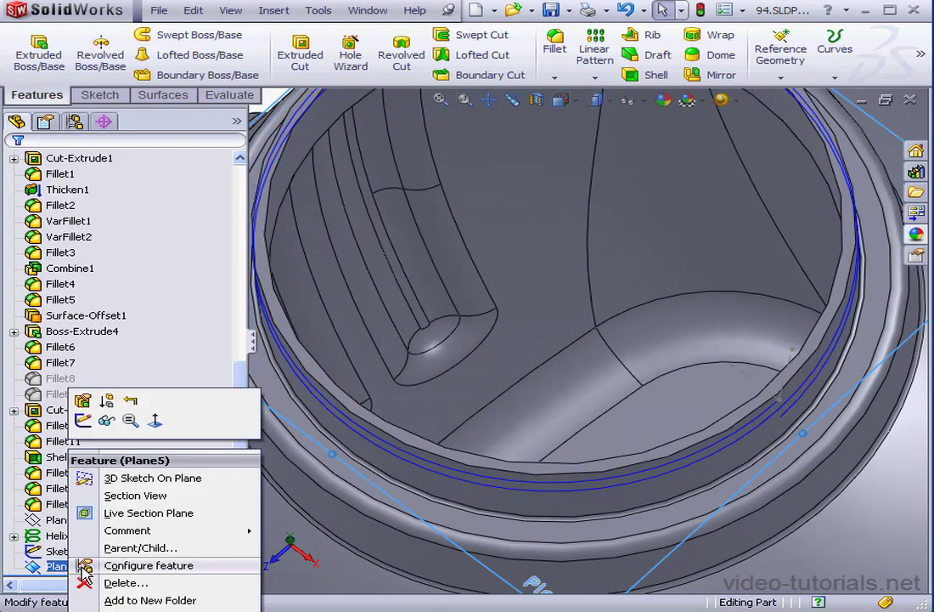
pyautogui.click(90, 428)
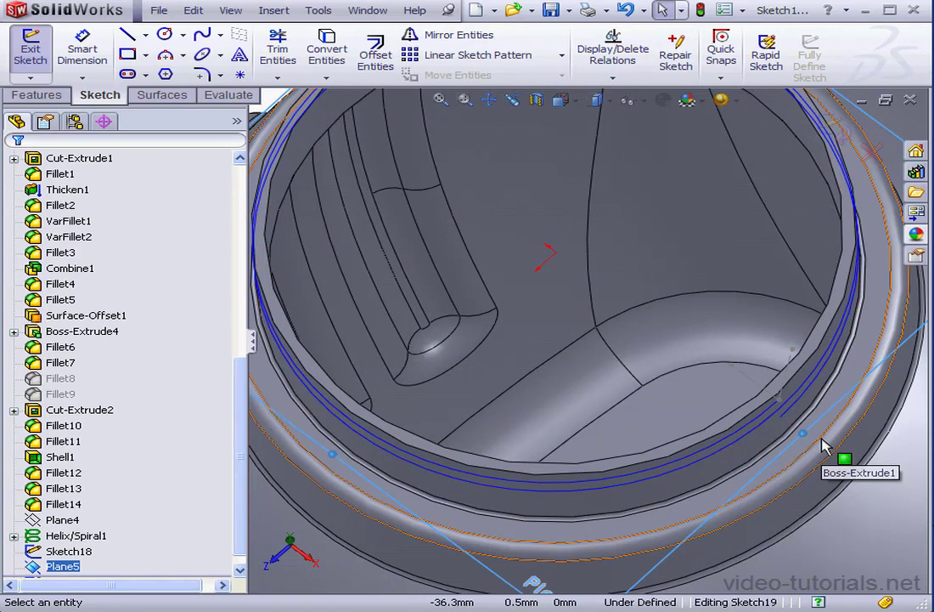
pyautogui.click(145, 34)
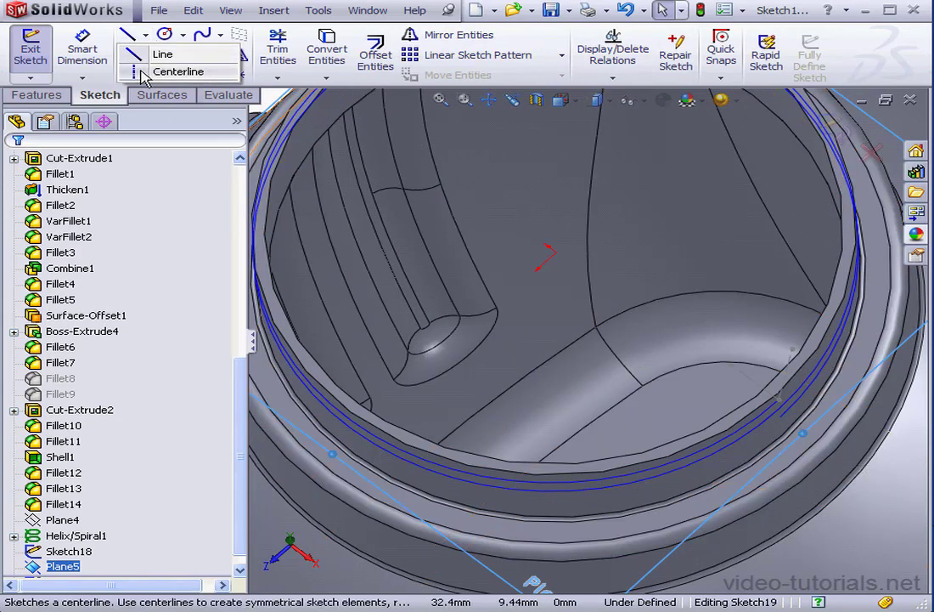
pyautogui.click(175, 72)
pyautogui.scroll(3, 838, 376)
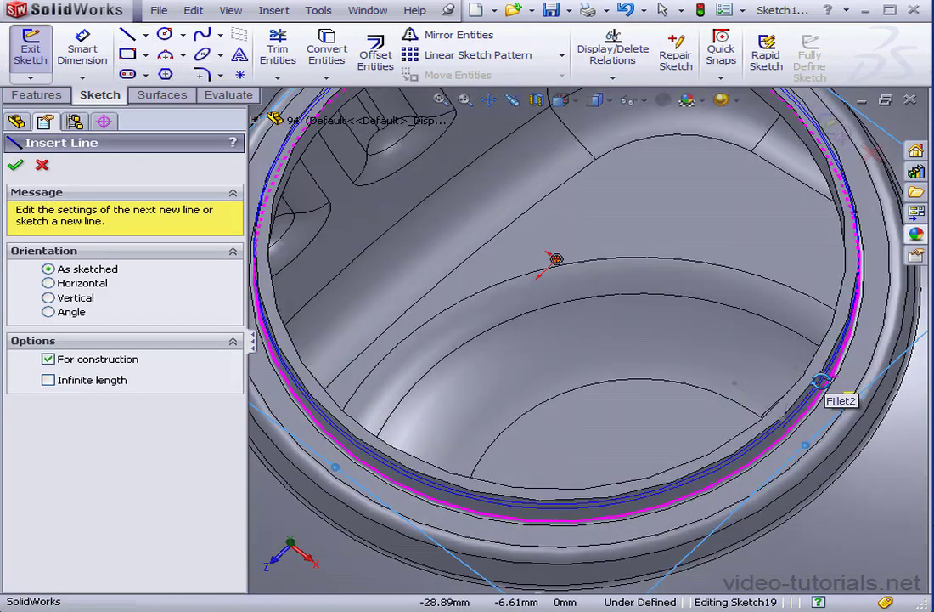
pyautogui.click(736, 412)
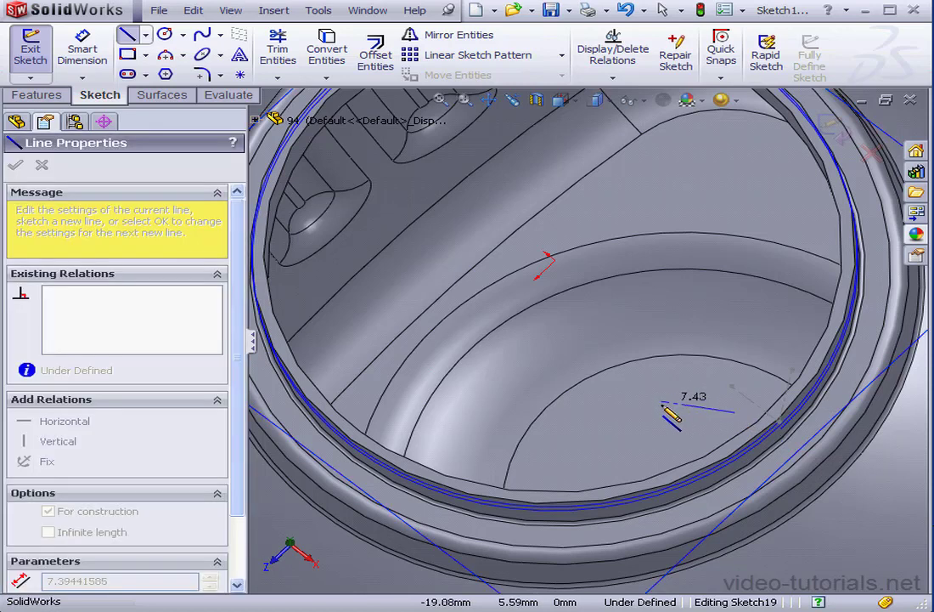
pyautogui.rightClick(663, 408)
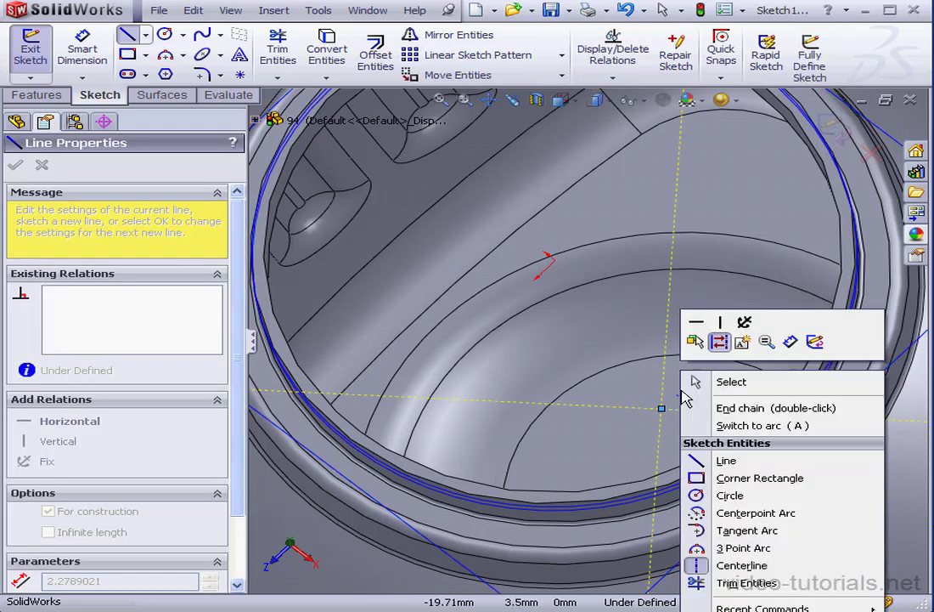
pyautogui.click(734, 382)
# Add a Pierce relation between the new centerline's endpoint nearest the neck wall and the helix.
pyautogui.click(734, 411)
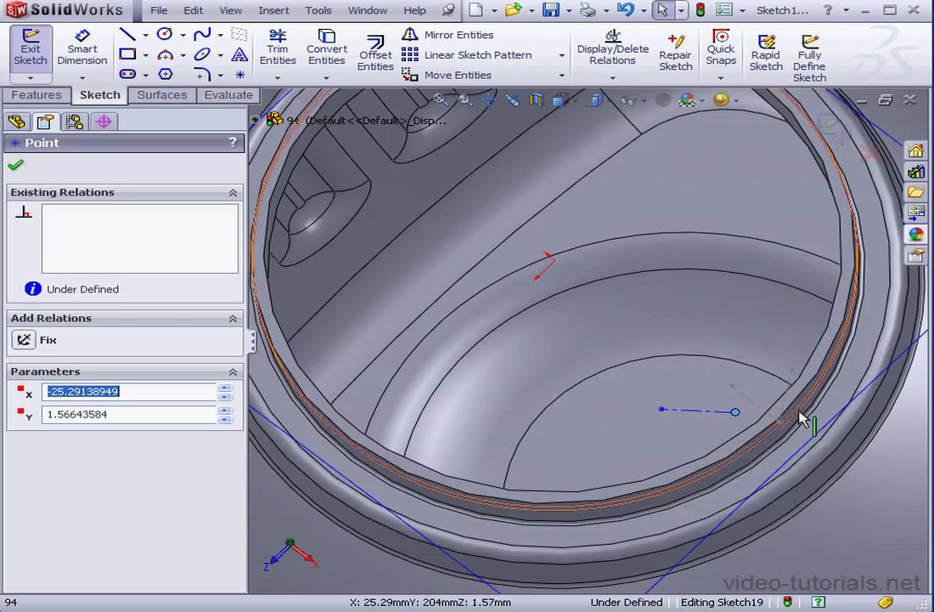
pyautogui.keyDown('ctrl'); pyautogui.click(801, 418); pyautogui.keyUp('ctrl')
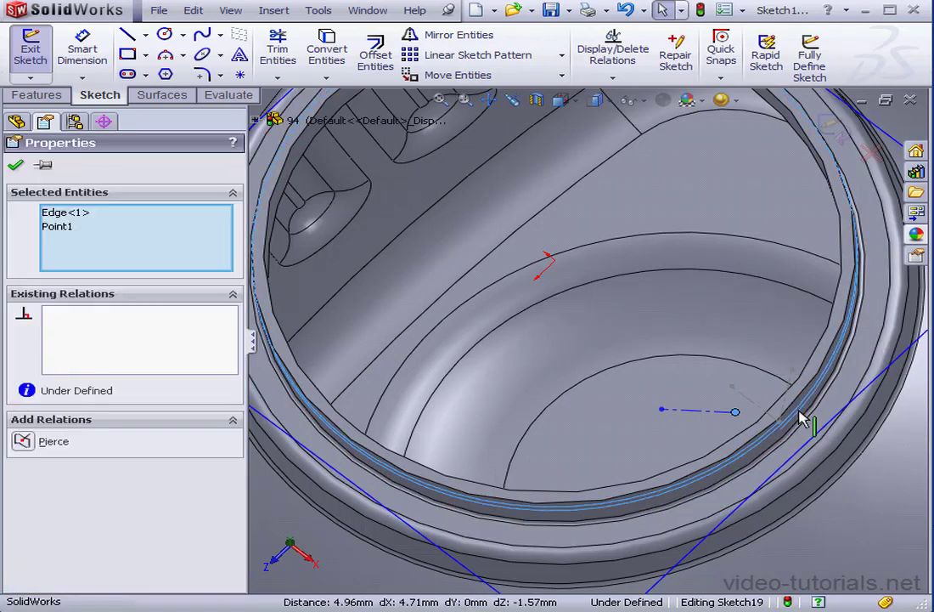
pyautogui.click(24, 441)
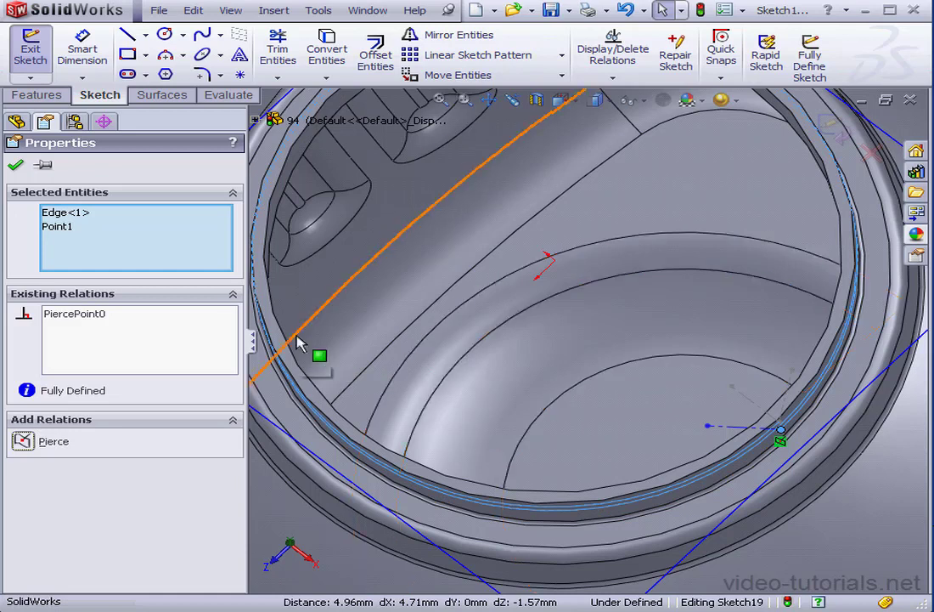
pyautogui.click(15, 164)
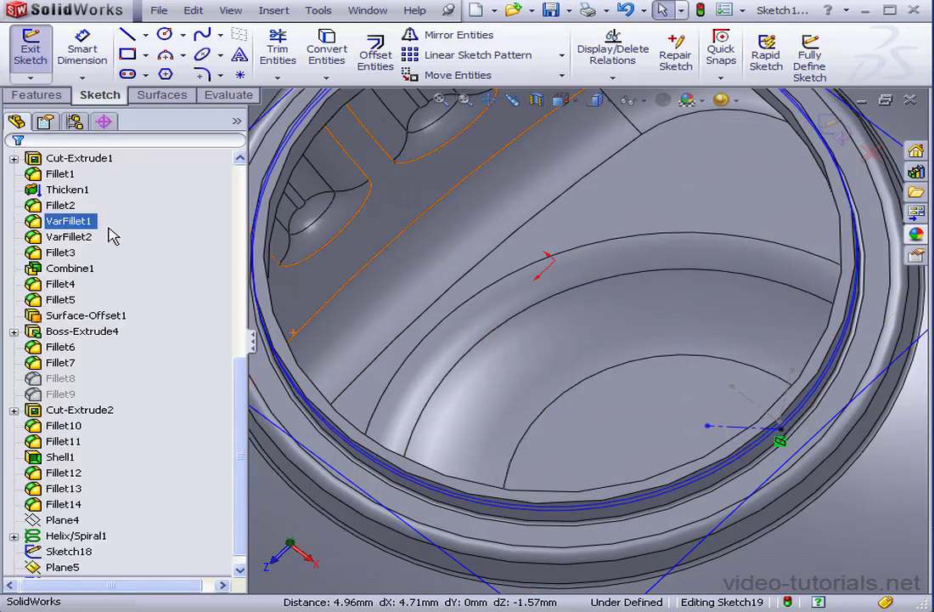
# Swing the centerline's free end toward the rim, set its angle to Sketch18's horizontal centerline to 60°, and close the sketch.
pyautogui.click(708, 426)
pyautogui.moveTo(724, 446)
pyautogui.mouseDown()
pyautogui.moveTo(732, 447)
pyautogui.moveTo(729, 440)
pyautogui.mouseUp()
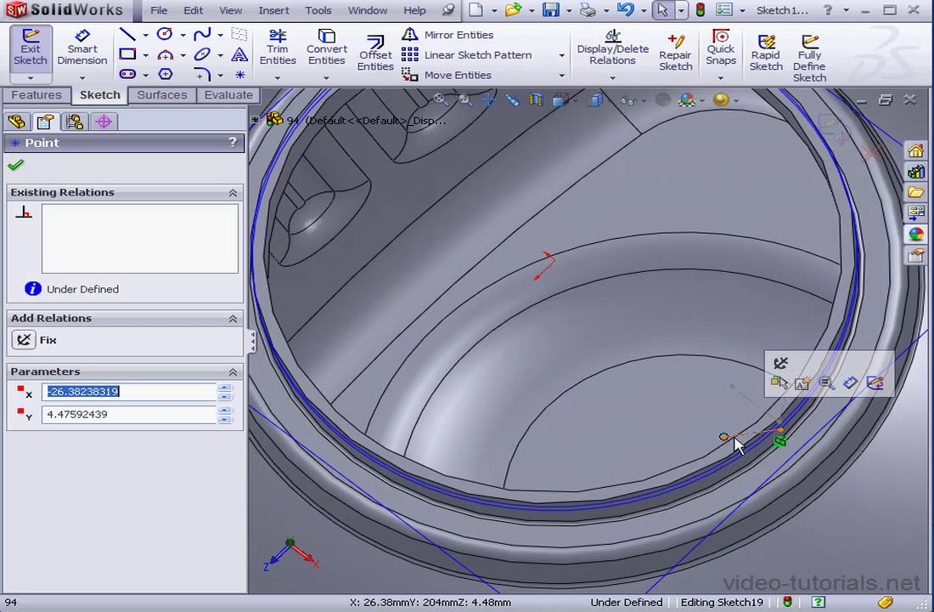
pyautogui.click(85, 46)
pyautogui.click(762, 422)
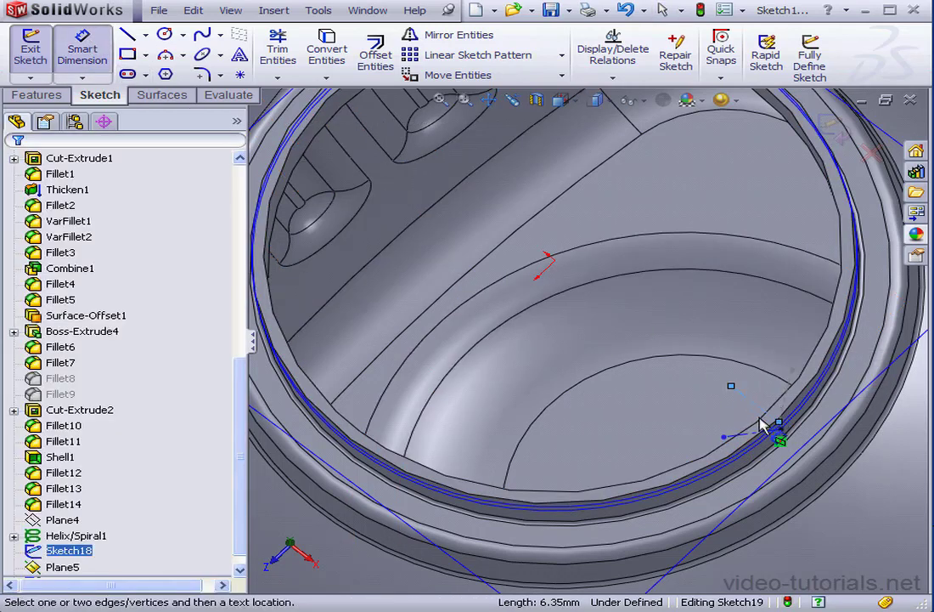
pyautogui.click(751, 438)
pyautogui.click(738, 410)
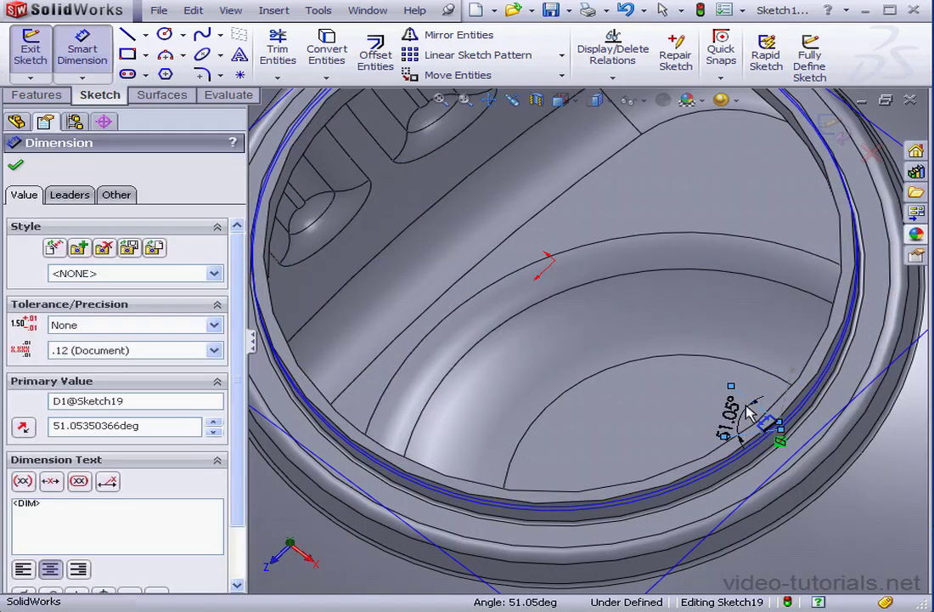
pyautogui.write('6')
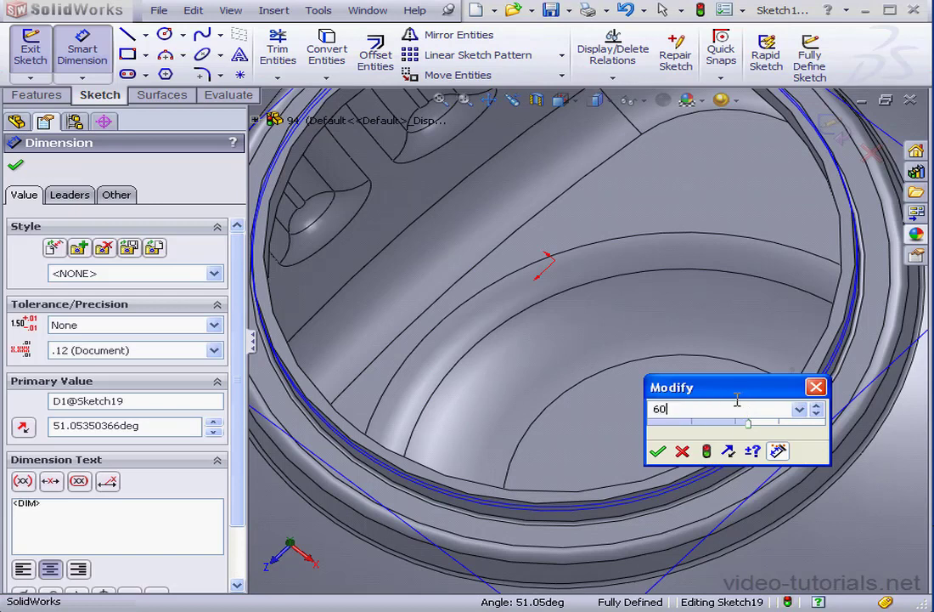
pyautogui.write('0')
pyautogui.click(662, 455)
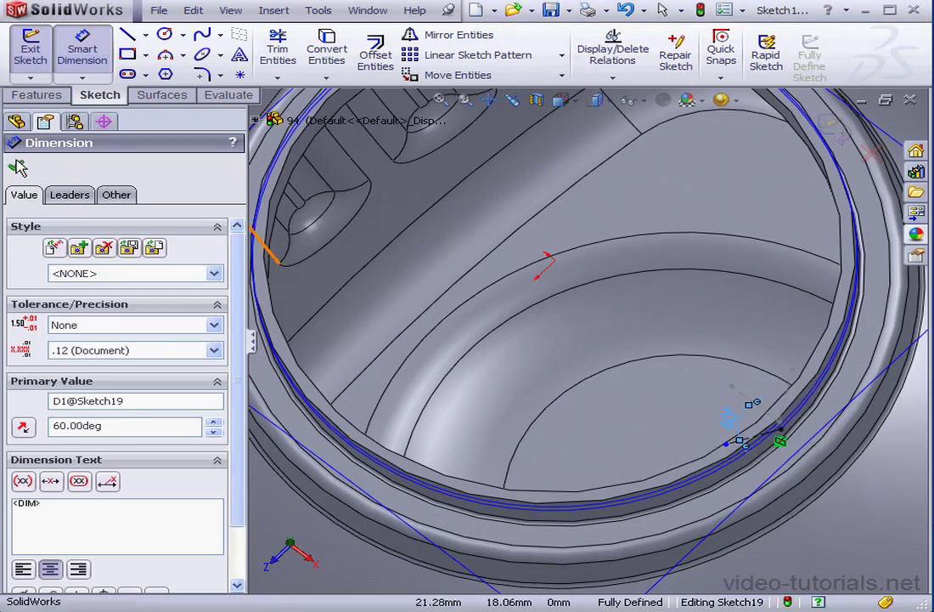
pyautogui.press('Escape')
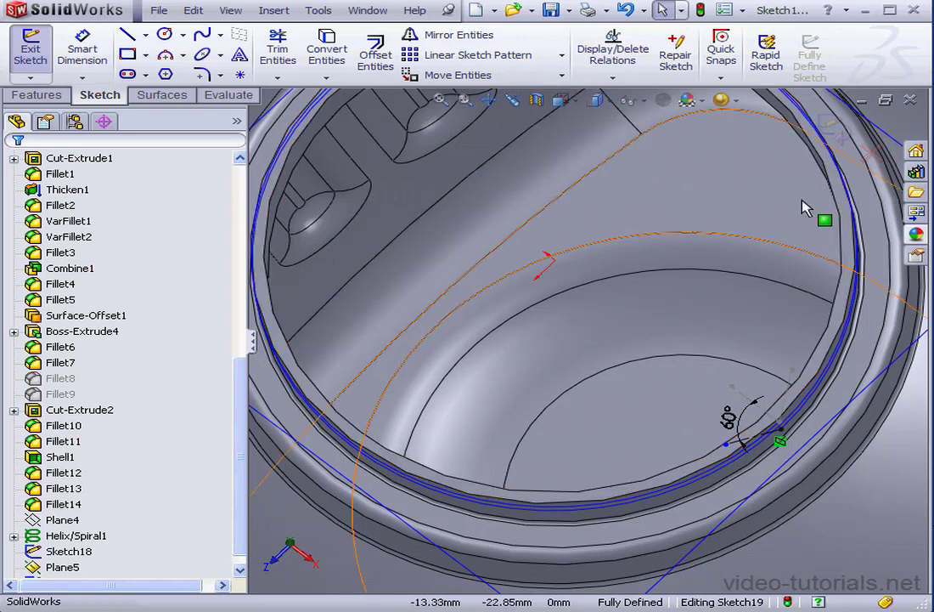
pyautogui.click(841, 134)
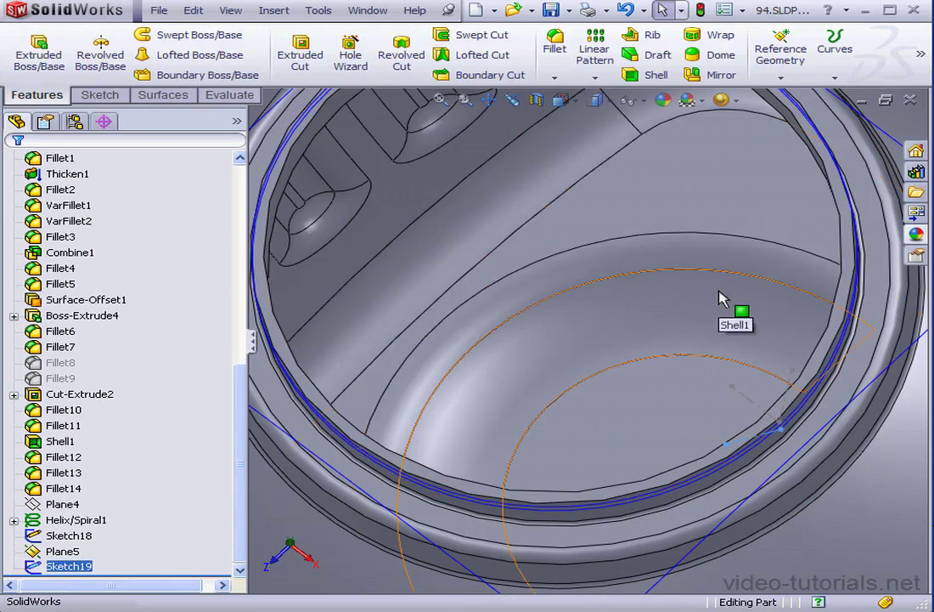
# Hide Plane5, start a 3D sketch and convert the helix into it.
pyautogui.rightClick(61, 551)
pyautogui.press('Escape')
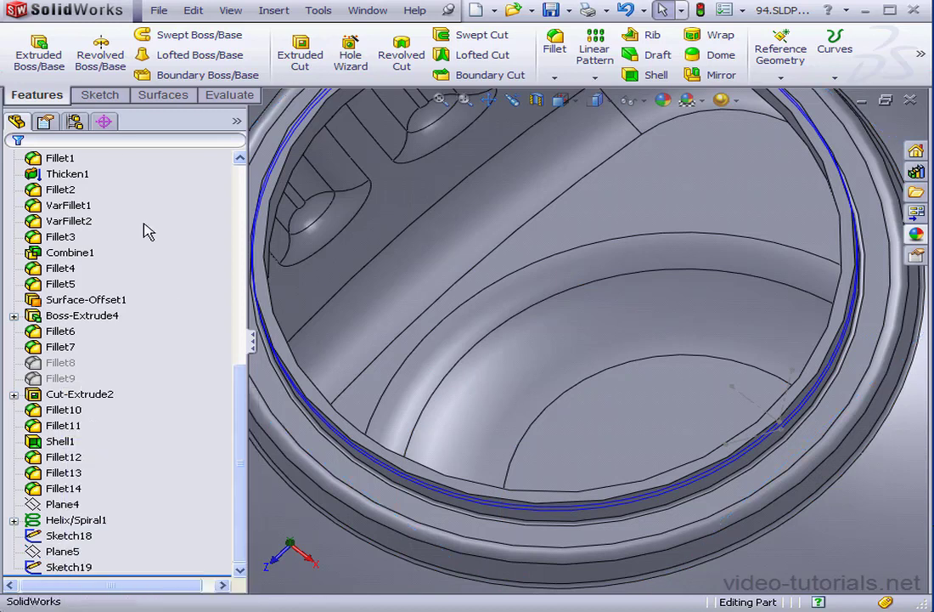
pyautogui.click(101, 95)
pyautogui.click(30, 77)
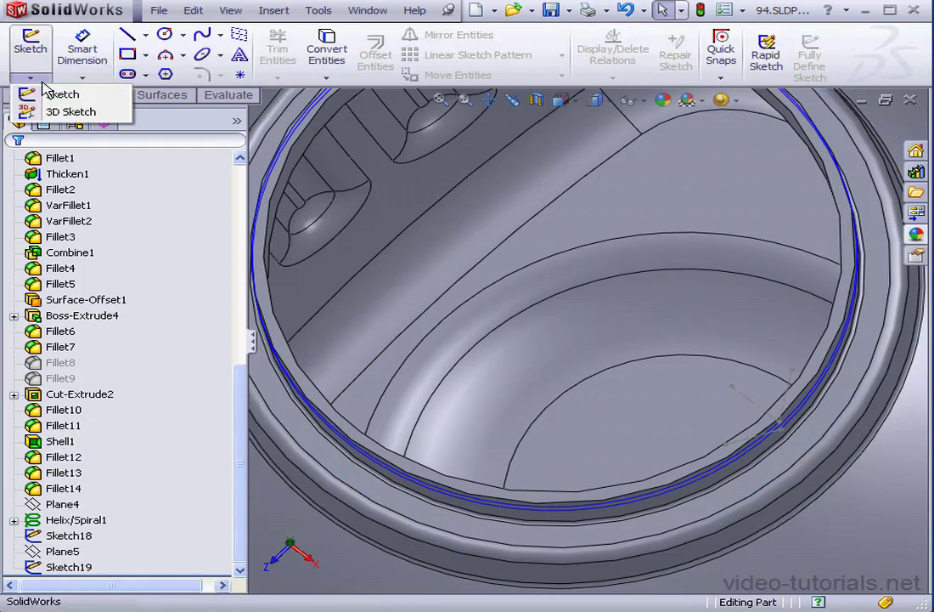
pyautogui.click(63, 111)
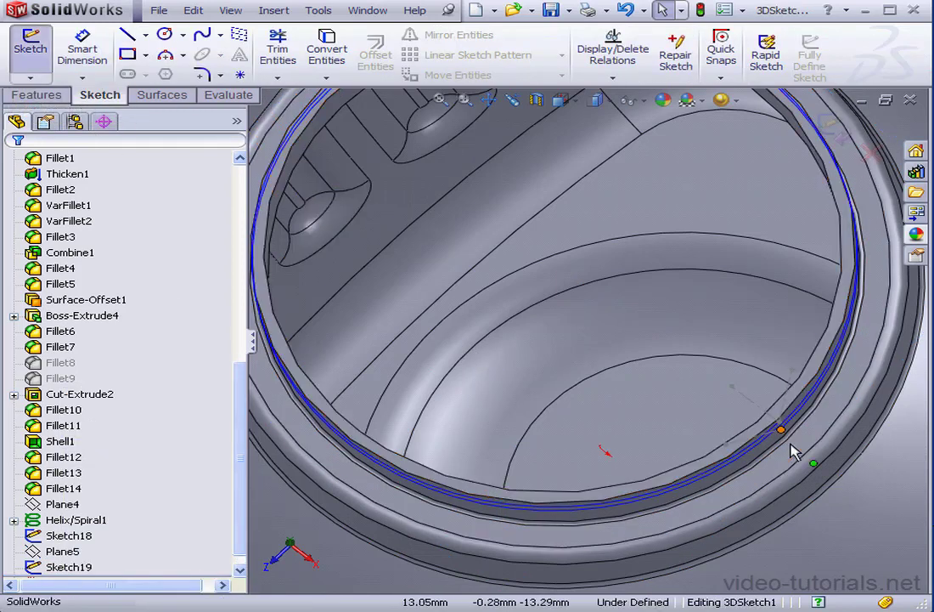
pyautogui.click(758, 451)
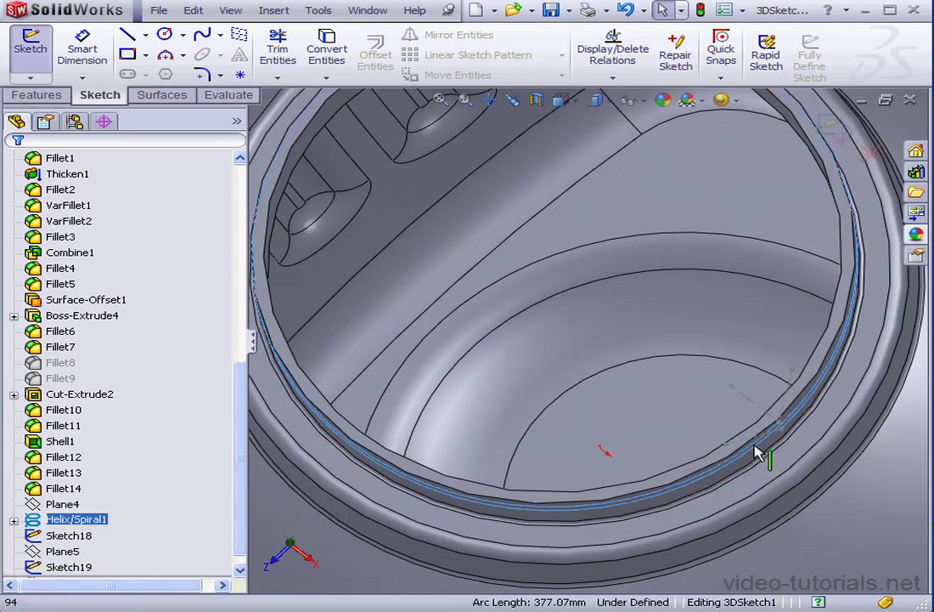
pyautogui.click(330, 58)
pyautogui.scroll(-5, 782, 434)
pyautogui.scroll(-1, 783, 429)
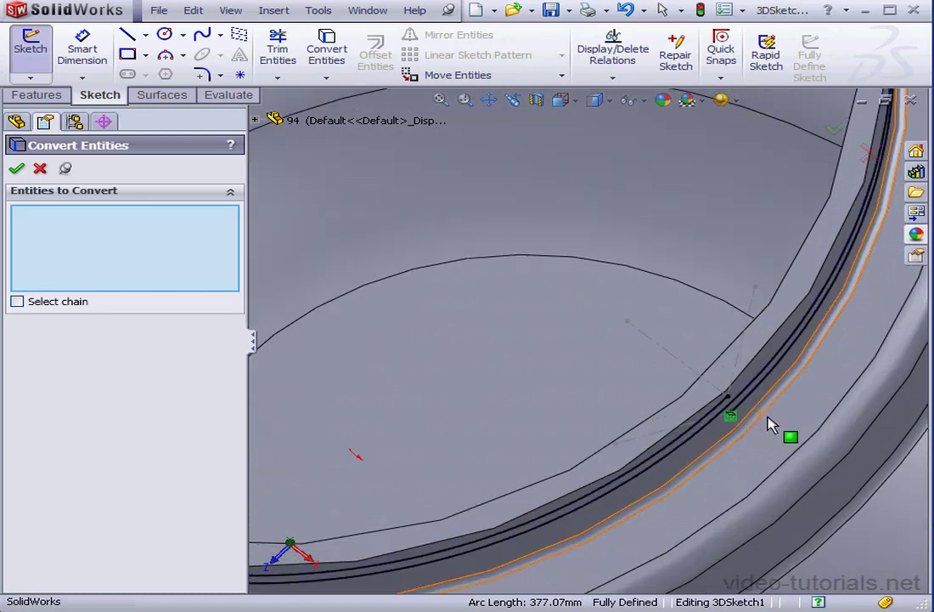
pyautogui.click(40, 170)
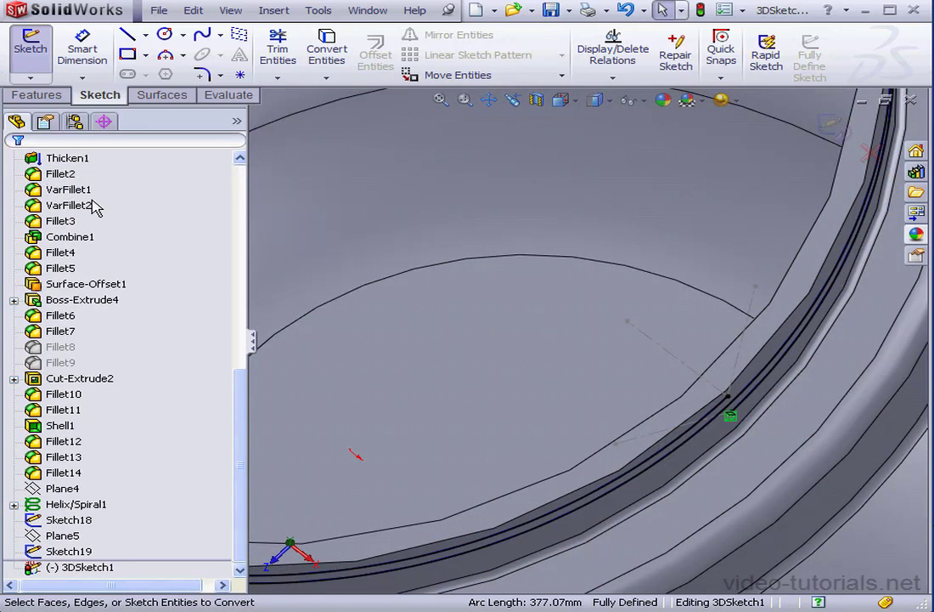
# Draw a two-point spline from the helix's upper endpoint to the free end of Sketch18's angled centerline.
pyautogui.click(202, 34)
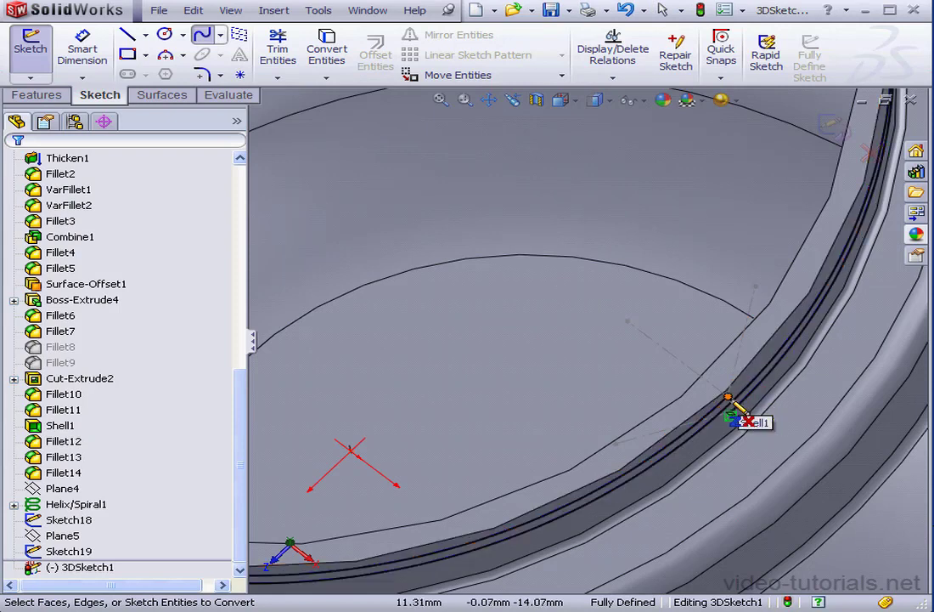
pyautogui.click(729, 393)
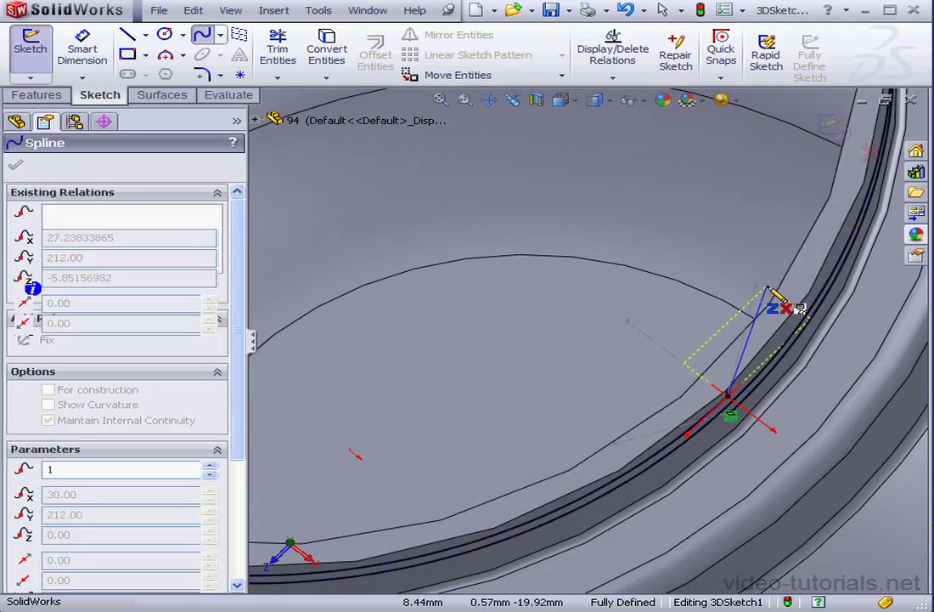
pyautogui.rightClick(778, 242)
pyautogui.click(835, 267)
# Draw a second two-point spline from the helix's lower endpoint to the free end of Sketch19's angled centerline, ending the Spline tool.
pyautogui.scroll(3, 872, 344)
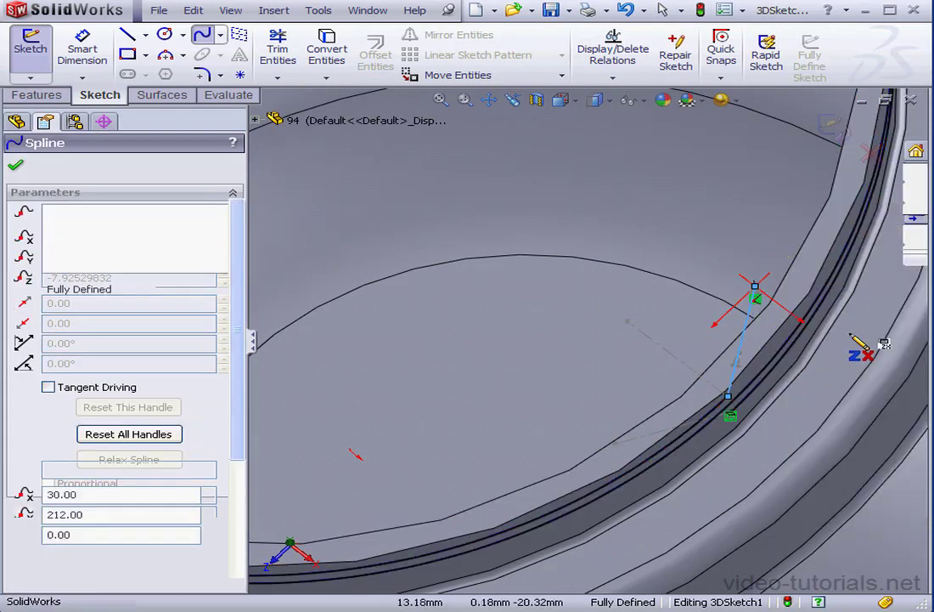
pyautogui.scroll(-4, 734, 432)
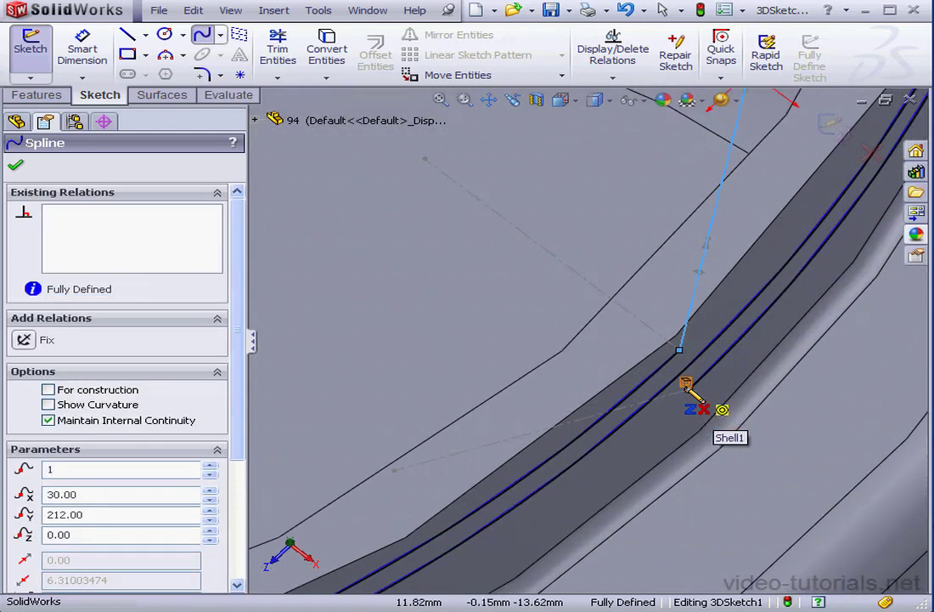
pyautogui.click(688, 386)
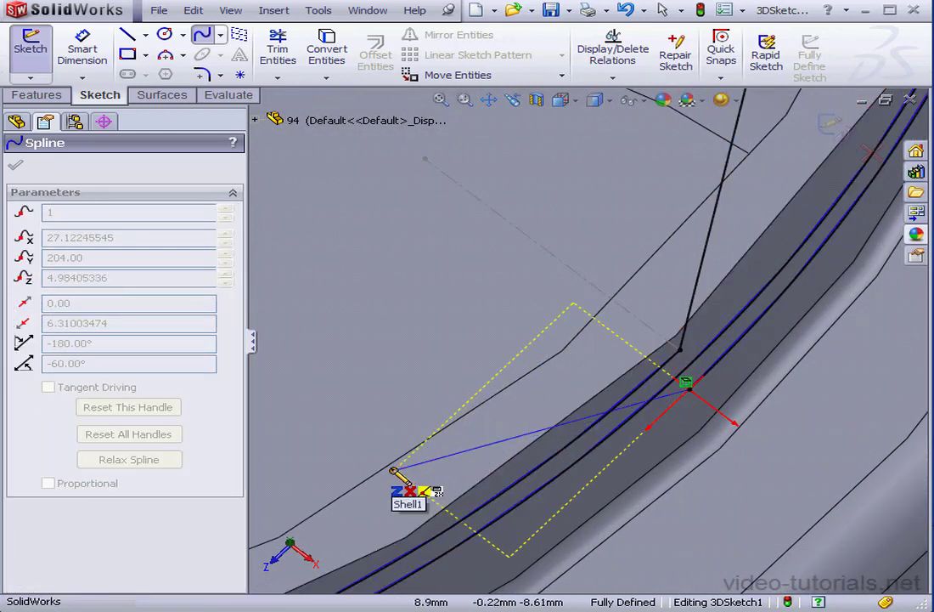
pyautogui.click(393, 467)
pyautogui.rightClick(429, 340)
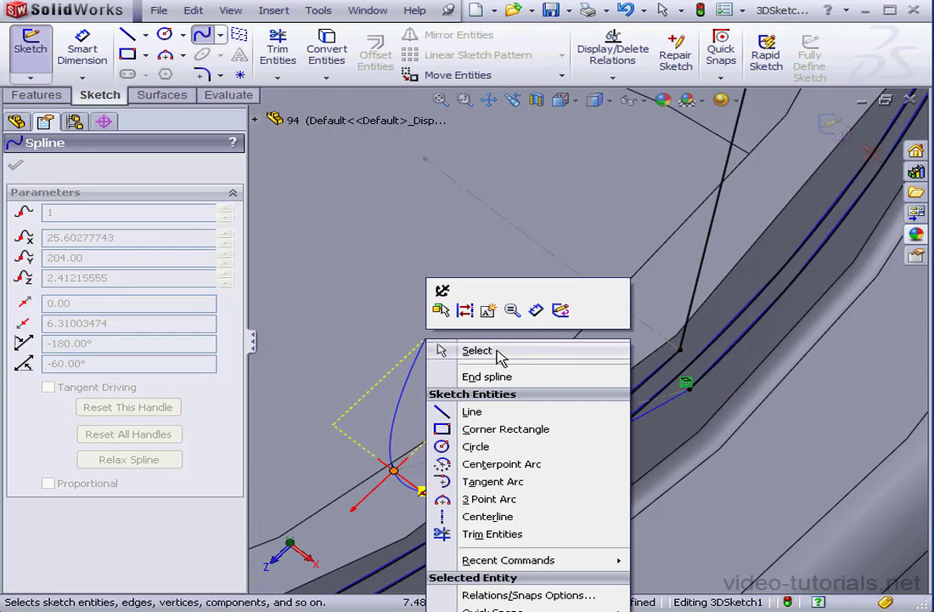
pyautogui.click(502, 351)
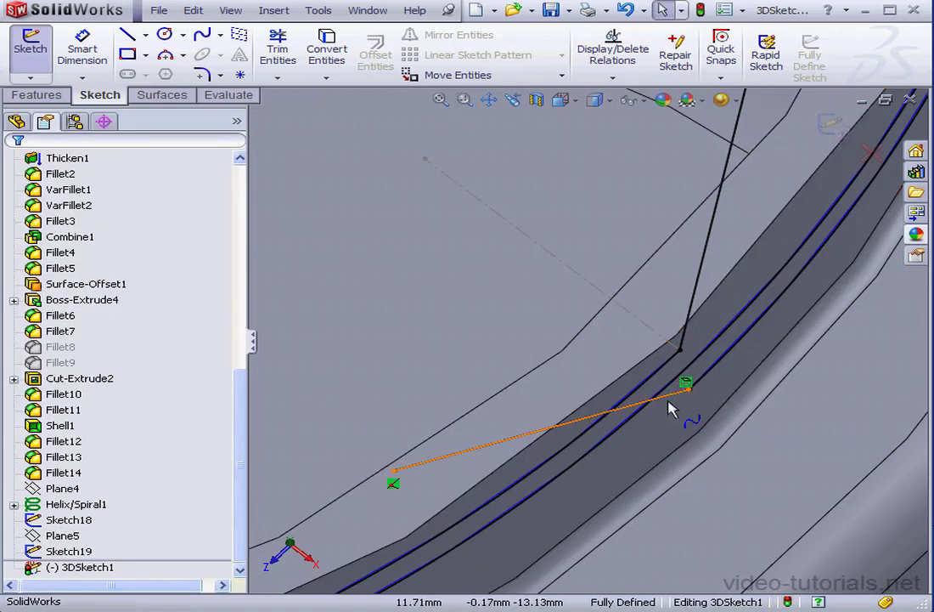
# Add a Tangent relation between the lower spline and the converted helix.
pyautogui.click(671, 408)
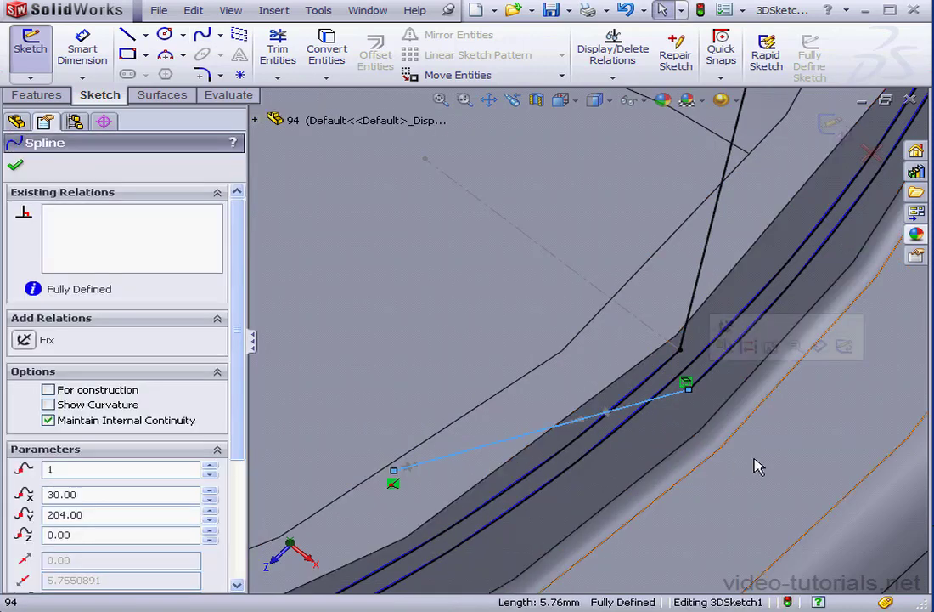
pyautogui.keyDown('ctrl'); pyautogui.click(733, 358); pyautogui.keyUp('ctrl')
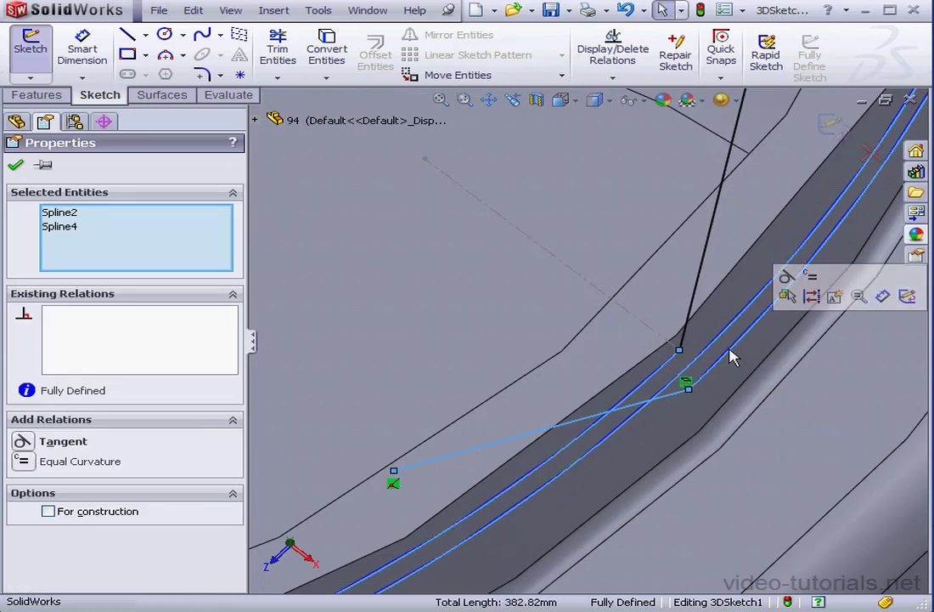
pyautogui.click(43, 448)
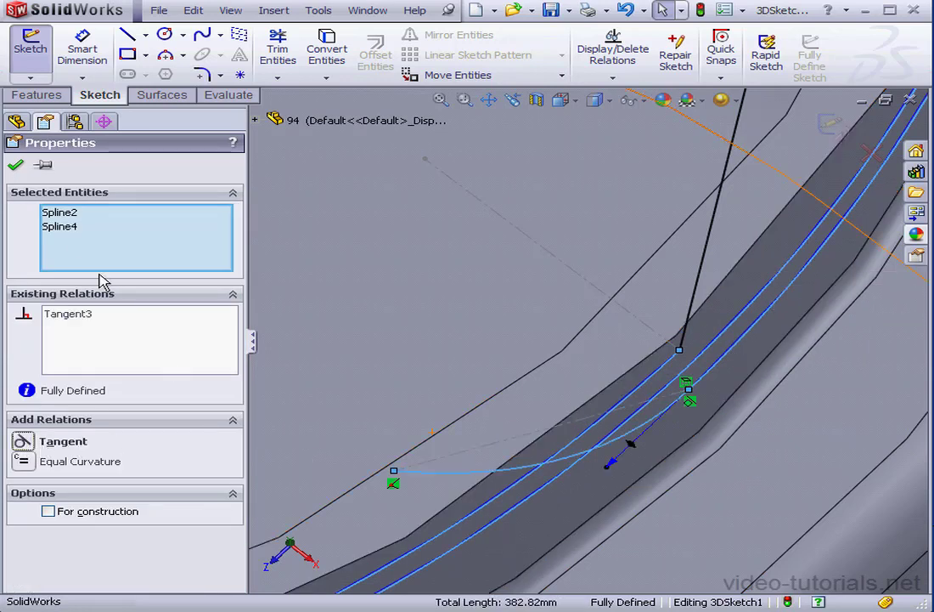
# Make the upper spline tangent to the converted helix and close the 3D sketch.
pyautogui.click(703, 277)
pyautogui.keyDown('ctrl'); pyautogui.click(670, 368); pyautogui.keyUp('ctrl')
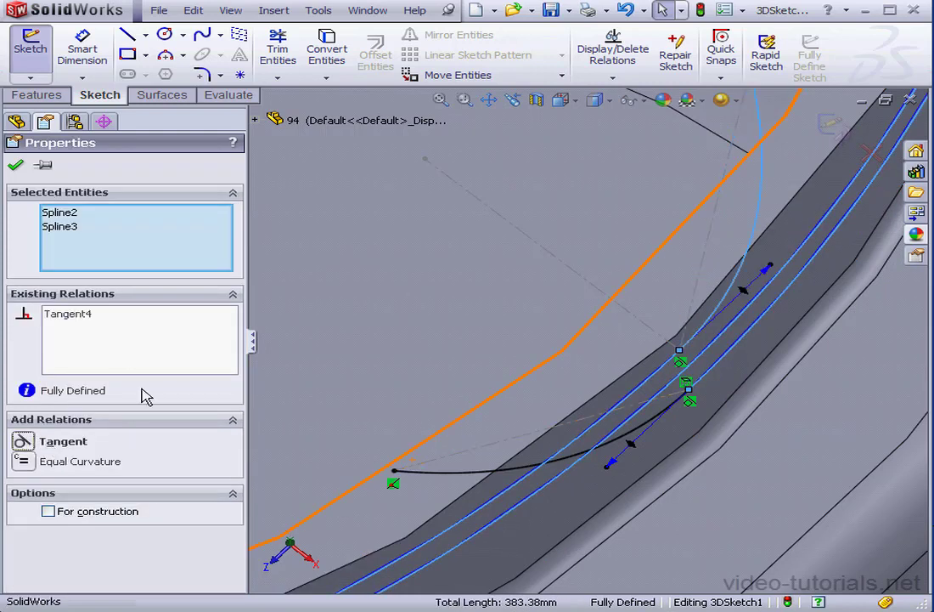
pyautogui.click(16, 165)
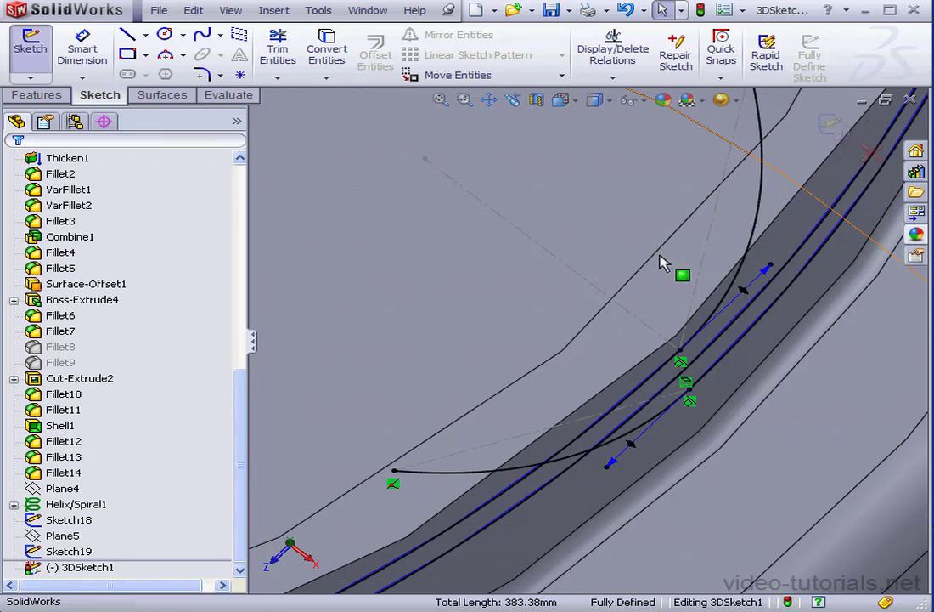
pyautogui.scroll(2, 662, 264)
pyautogui.scroll(2, 707, 270)
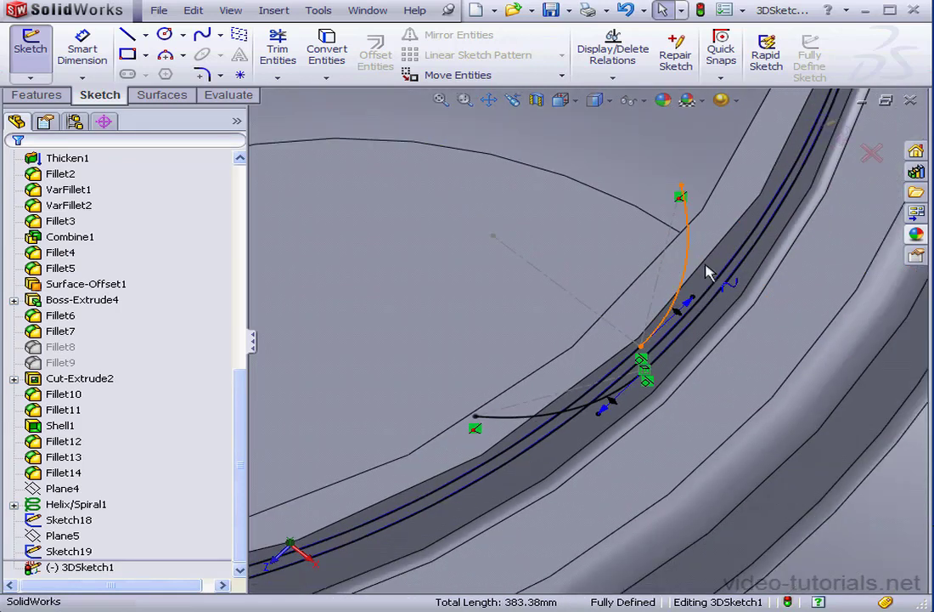
pyautogui.click(835, 125)
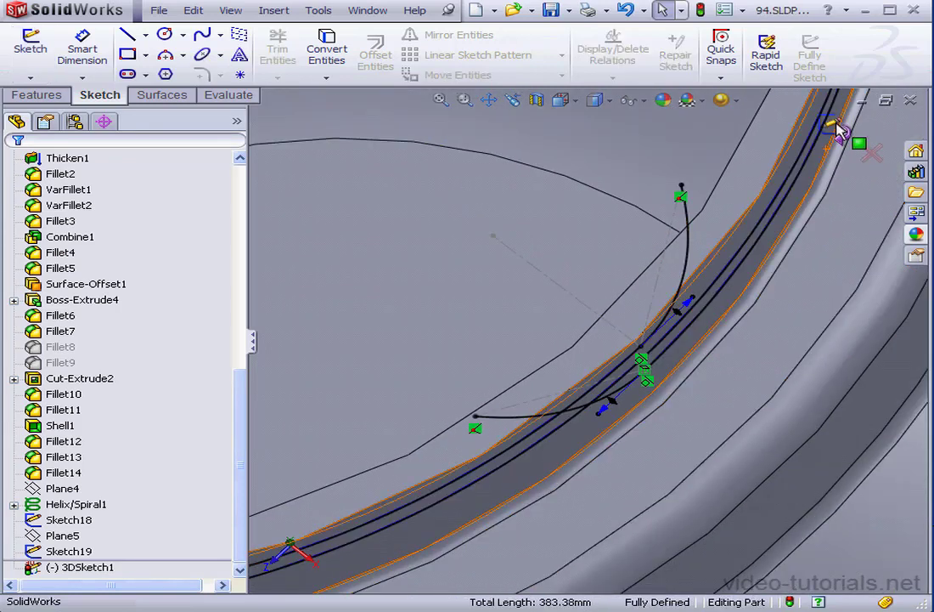
# Create a reference plane through the upper spline's free end, perpendicular to that spline.
pyautogui.click(53, 94)
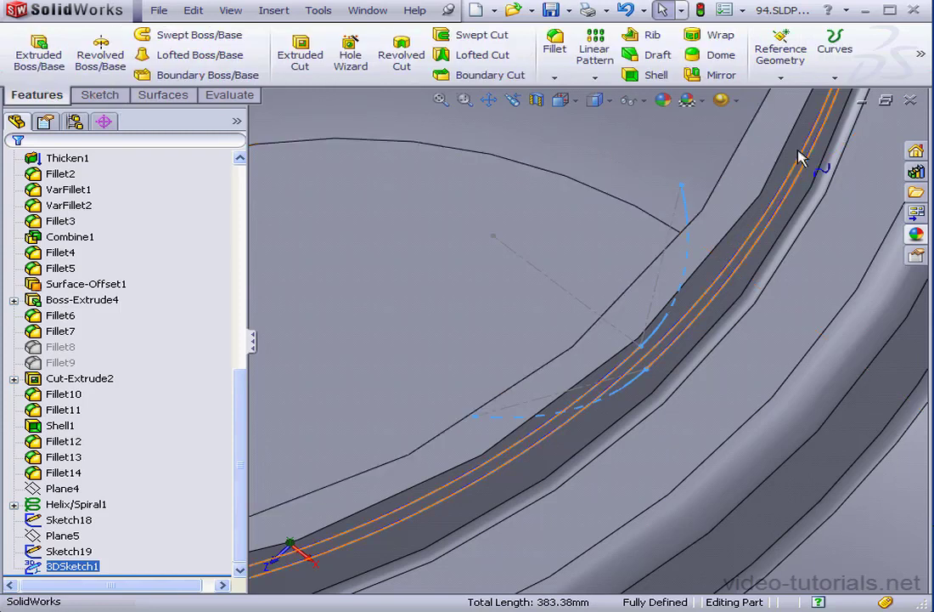
pyautogui.click(783, 77)
pyautogui.click(796, 93)
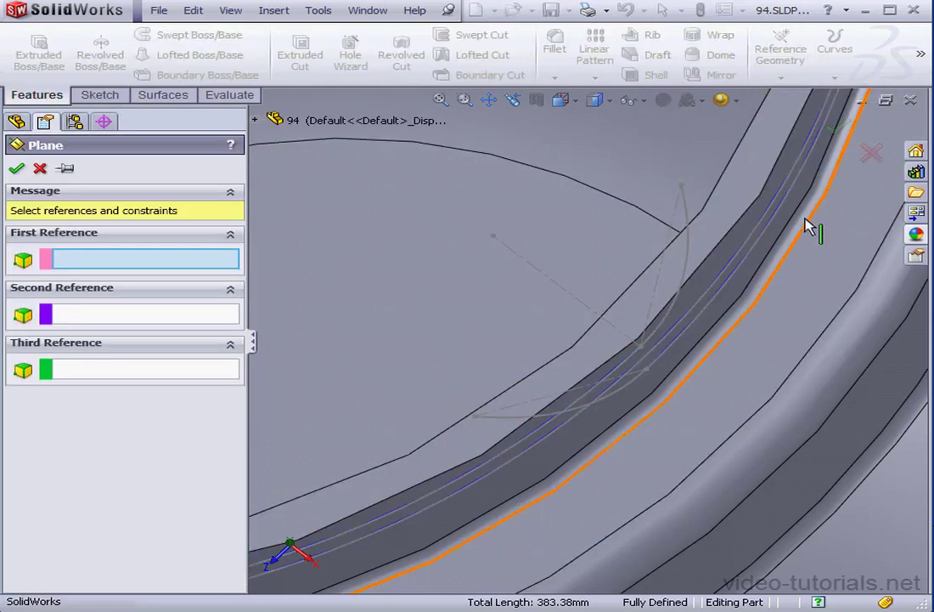
pyautogui.click(681, 185)
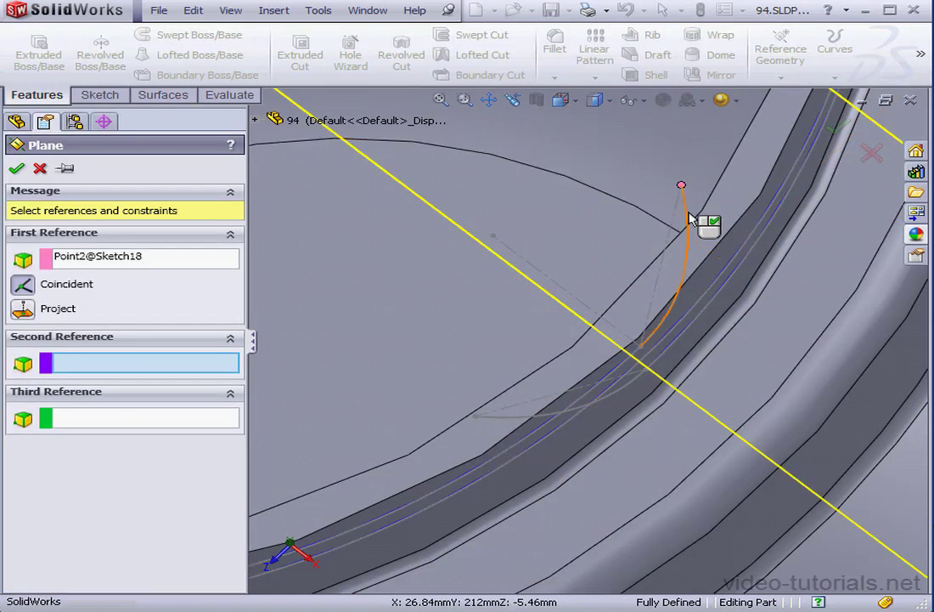
pyautogui.click(688, 219)
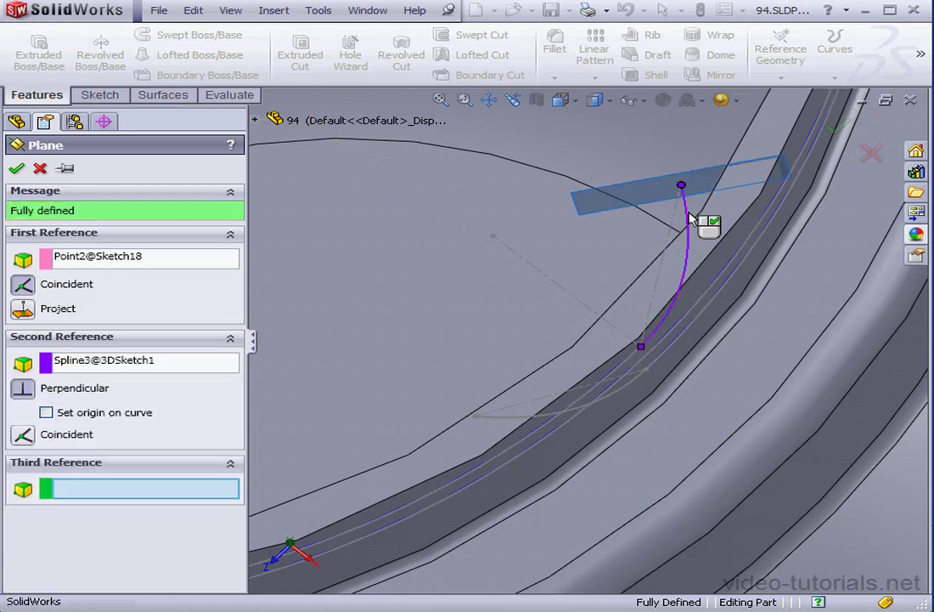
pyautogui.click(16, 168)
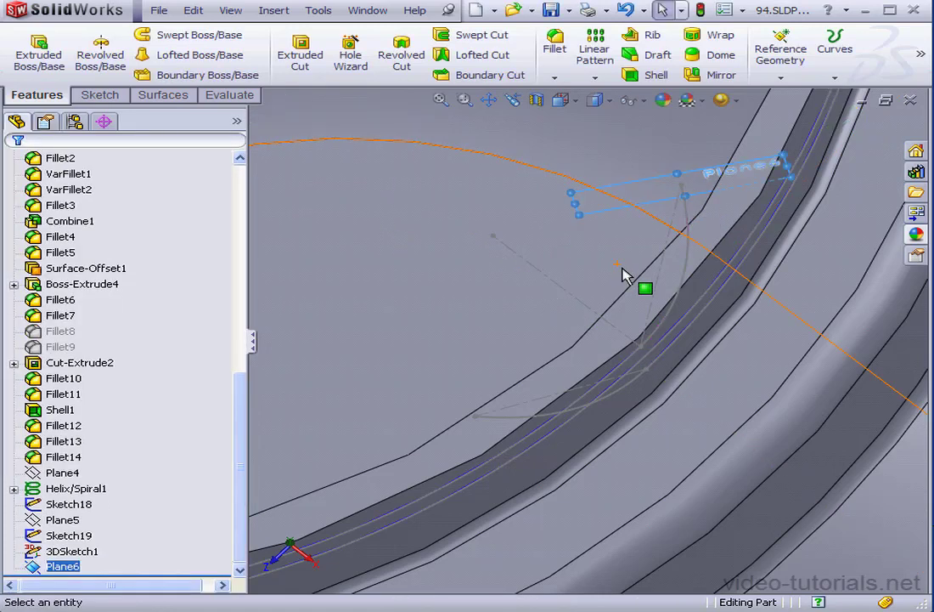
# Open a sketch on Plane6 and draw a closed triangle with a vertical side about 4.7 mm long and sloped sides about 5.3 mm.
pyautogui.moveTo(625, 271); pyautogui.dragTo(671, 244, button='middle')
pyautogui.hotkey('ctrl', '8')
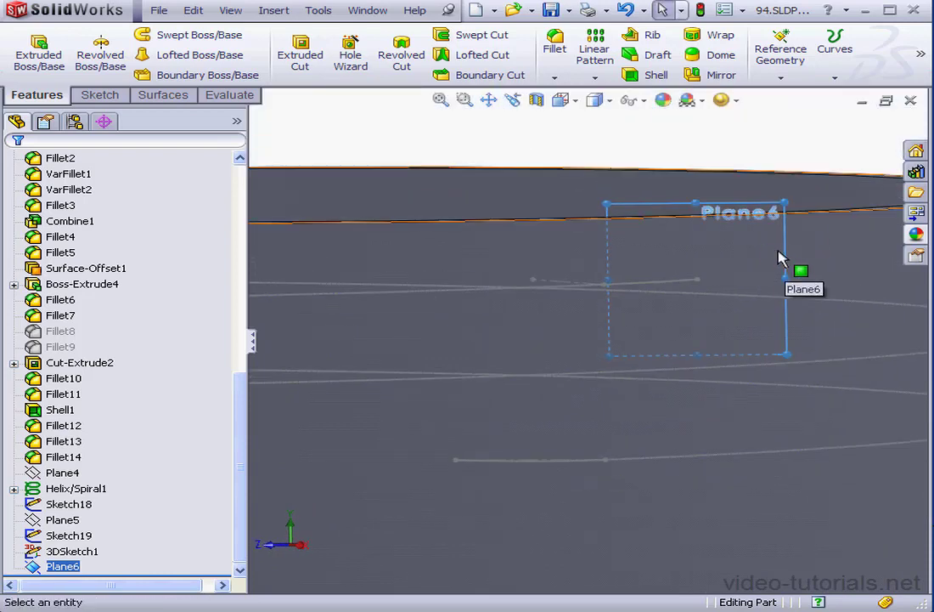
pyautogui.rightClick(72, 569)
pyautogui.click(84, 419)
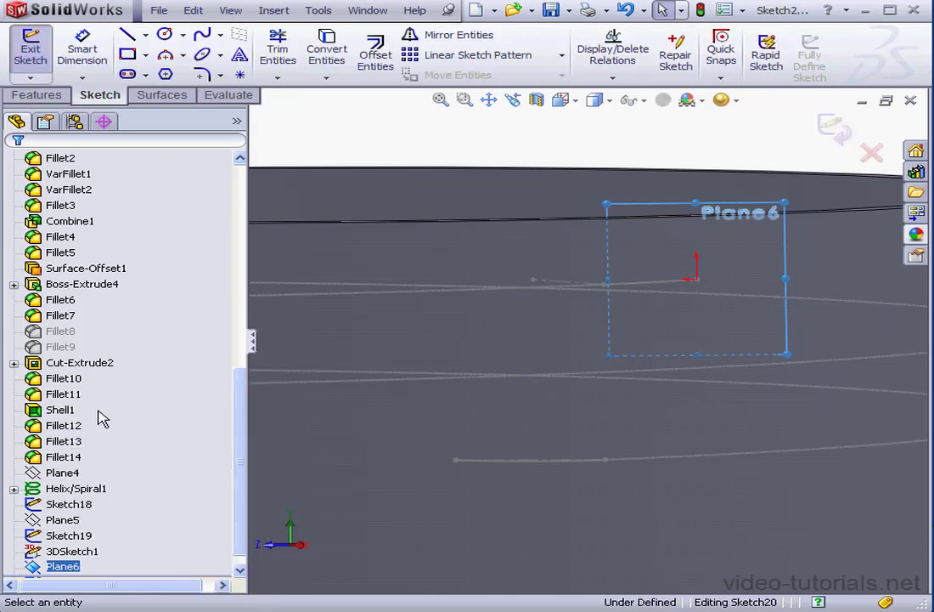
pyautogui.click(127, 36)
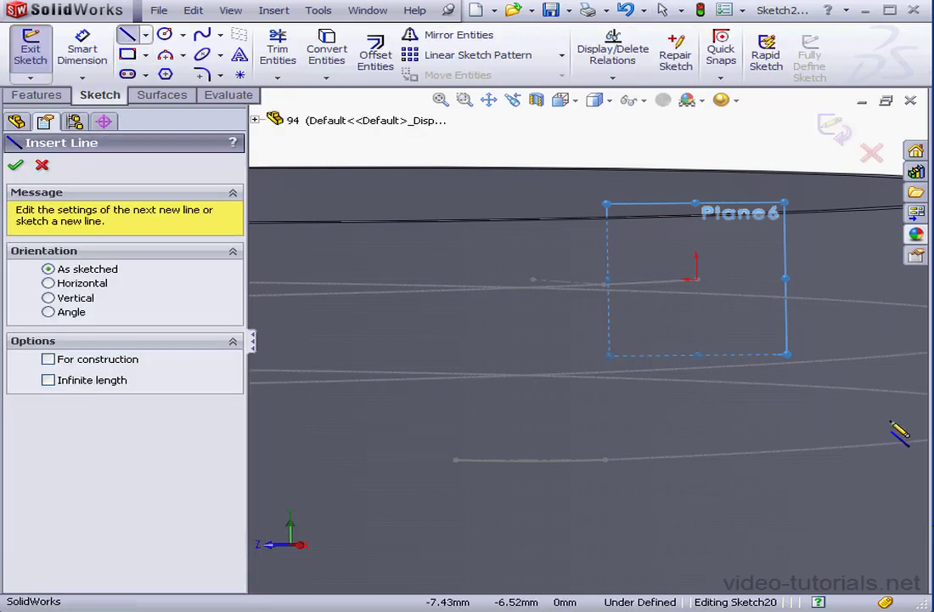
pyautogui.click(755, 238)
pyautogui.click(755, 341)
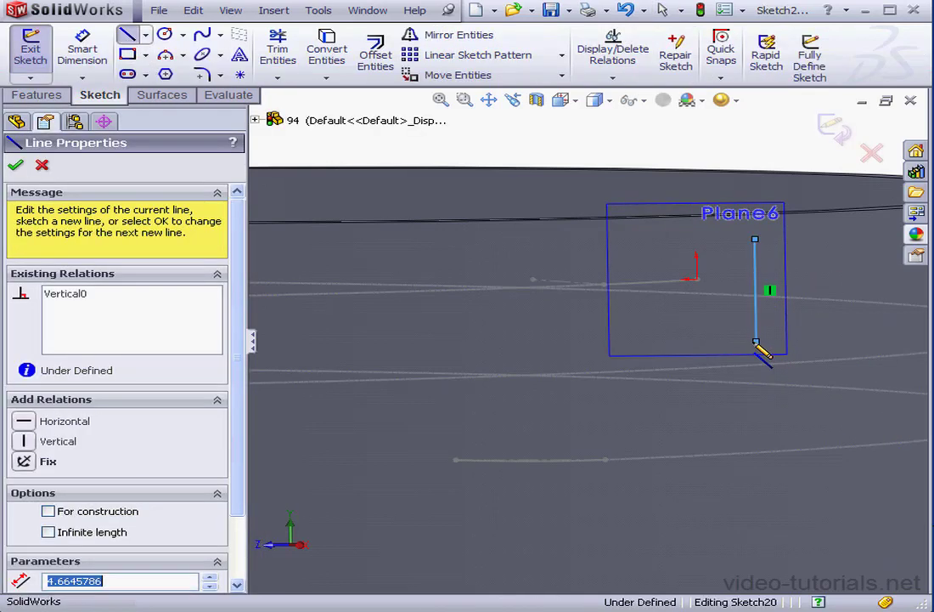
pyautogui.click(876, 290)
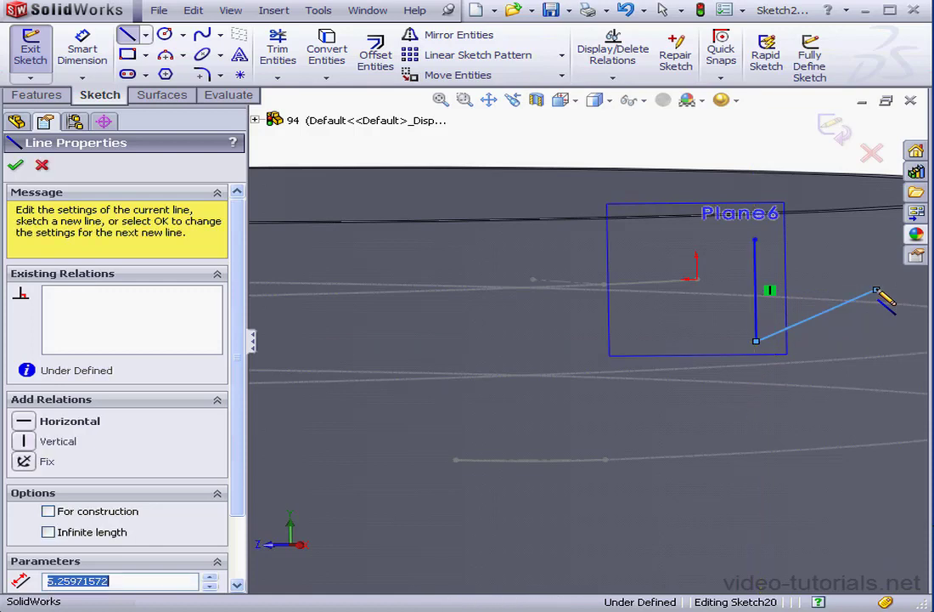
pyautogui.click(756, 240)
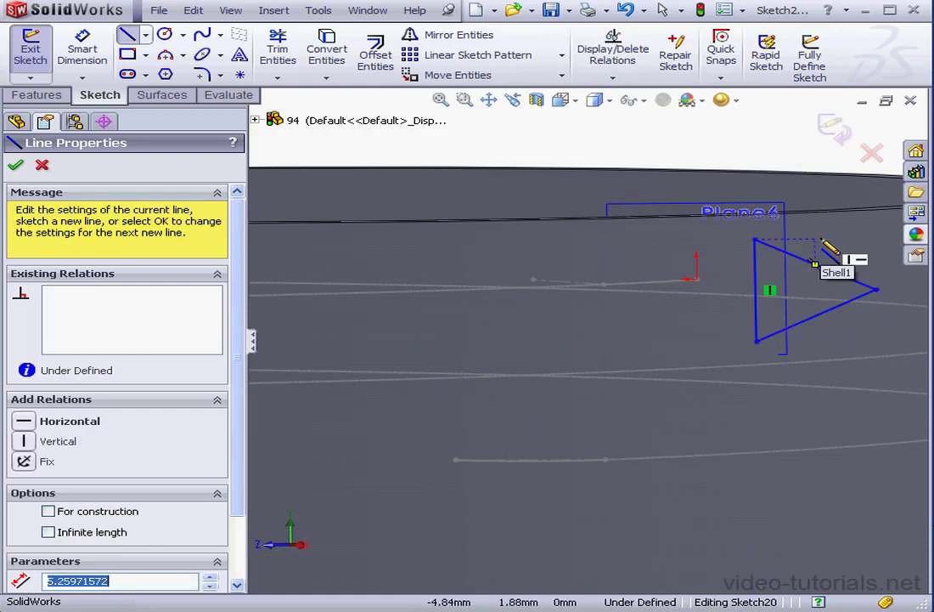
# Draw a horizontal centerline from the triangle's apex to the midpoint of its vertical side.
pyautogui.click(146, 34)
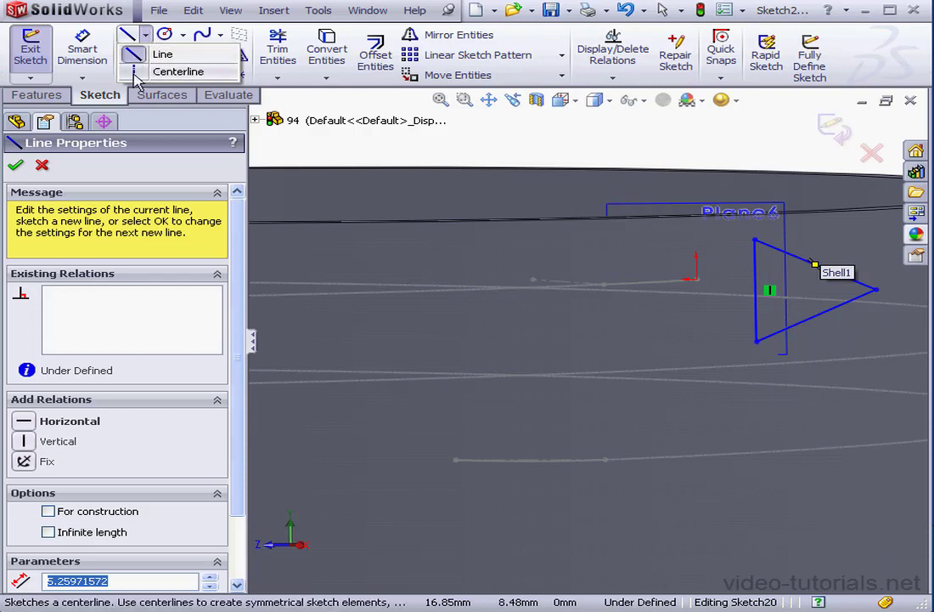
pyautogui.click(153, 56)
pyautogui.click(876, 290)
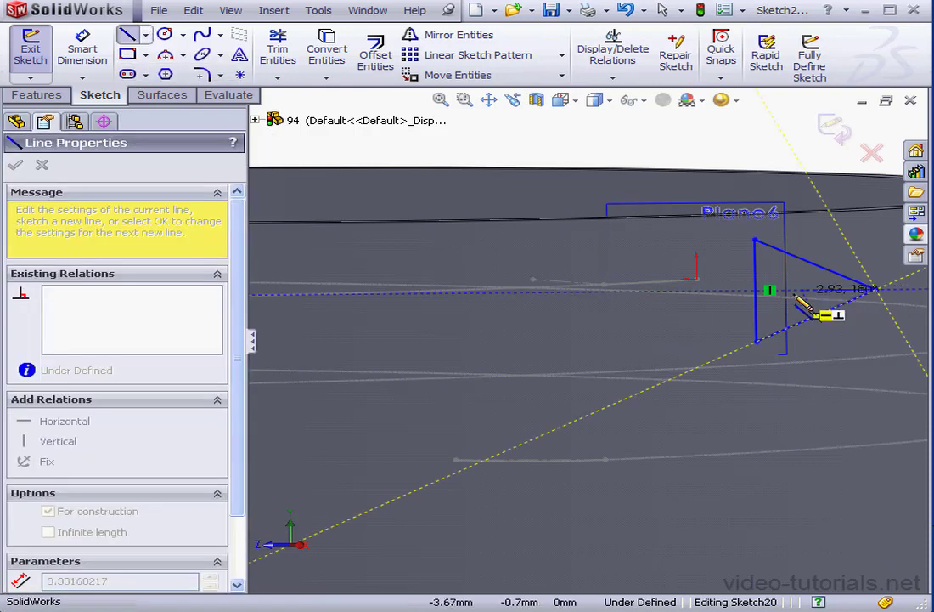
pyautogui.click(756, 290)
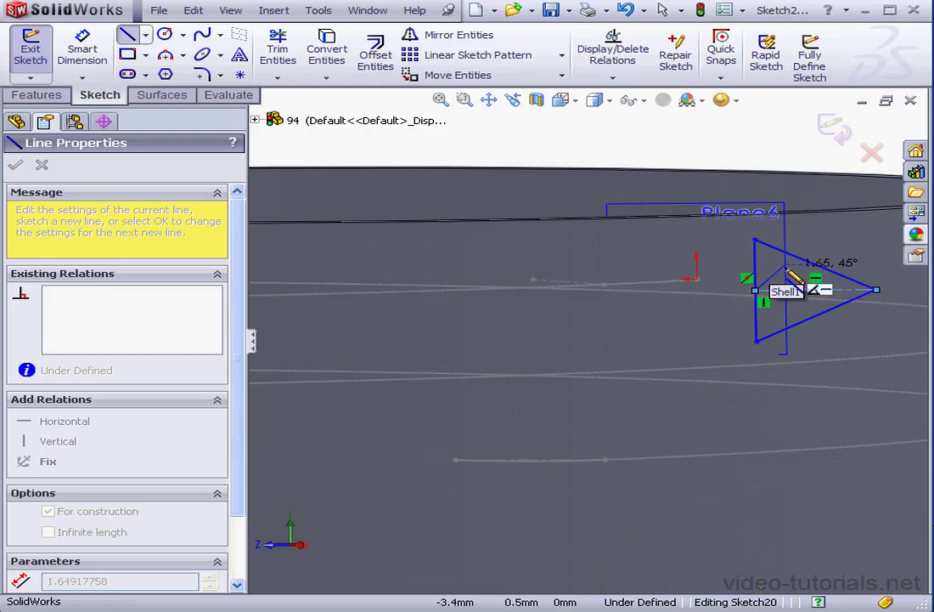
pyautogui.rightClick(776, 267)
pyautogui.click(795, 298)
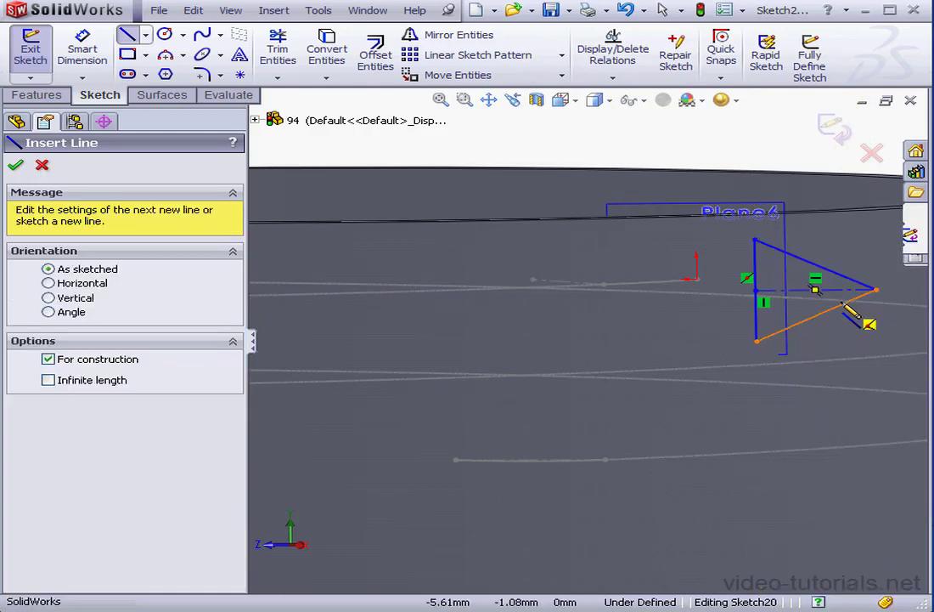
# Draw a short vertical centerline from the horizontal centerline up to the triangle's upper sloped side.
pyautogui.click(784, 290)
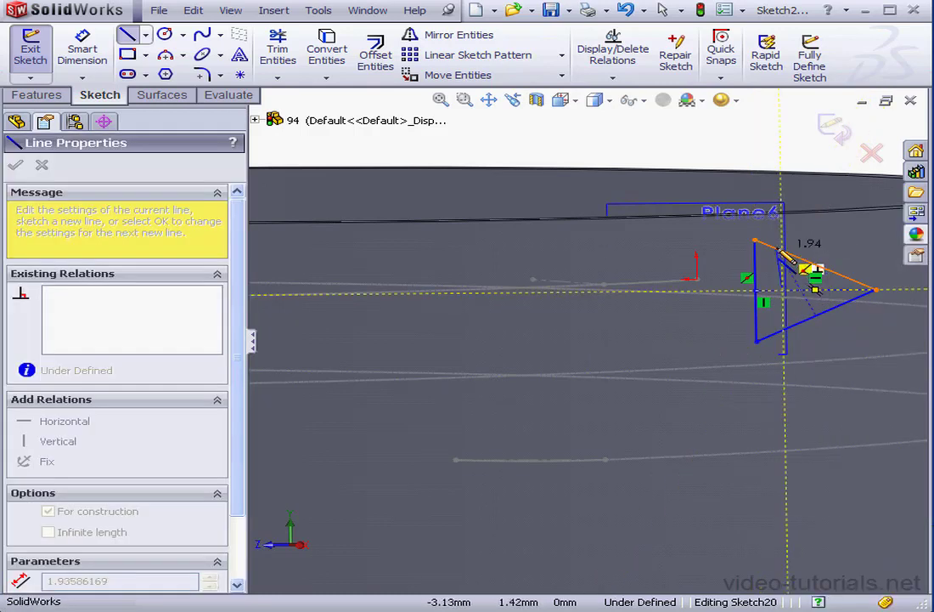
pyautogui.rightClick(849, 251)
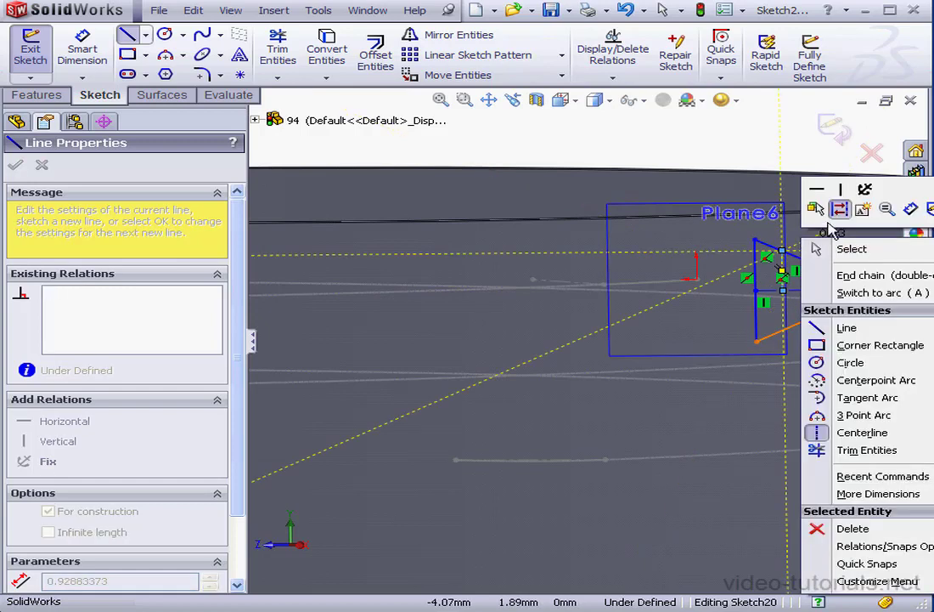
pyautogui.click(854, 249)
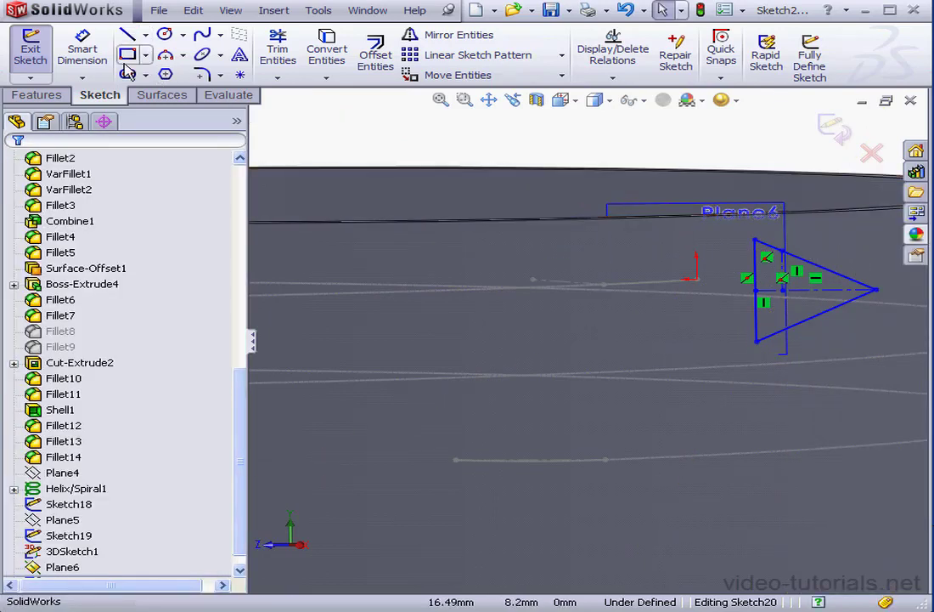
# Dimension the distance between the vertical centerline's lower endpoint and the midpoint of the triangle's vertical side to 0.5 mm.
pyautogui.click(82, 49)
pyautogui.click(783, 290)
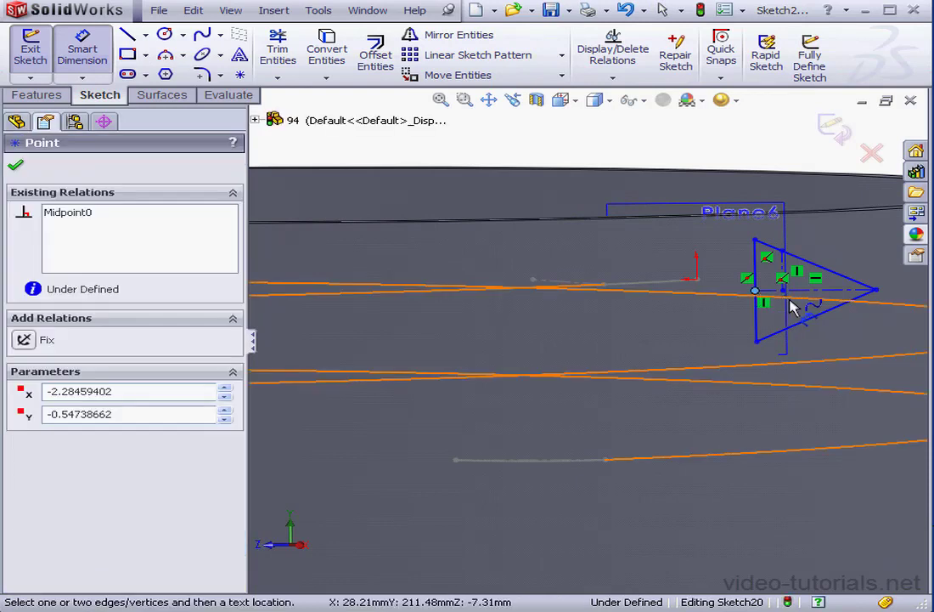
pyautogui.click(756, 290)
pyautogui.click(777, 355)
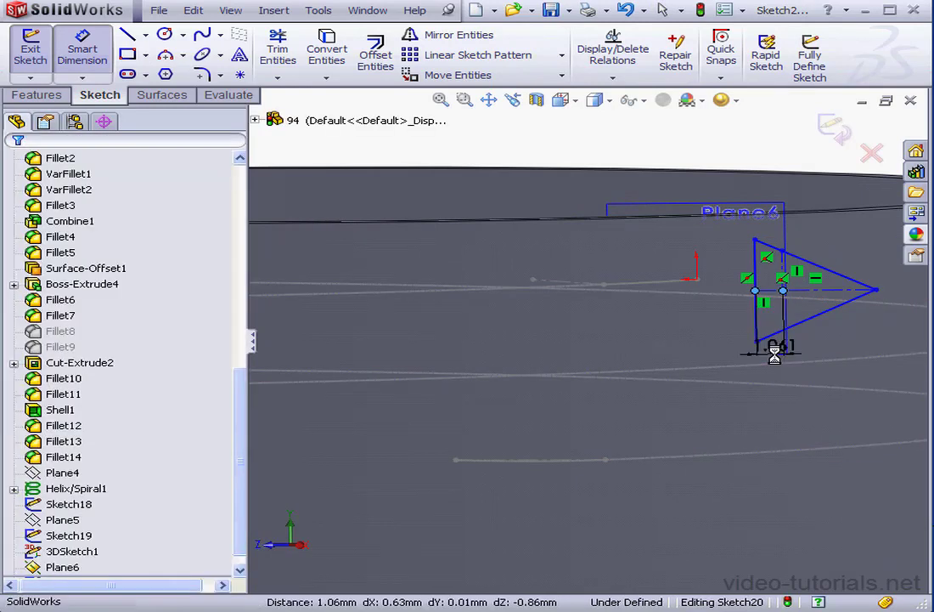
pyautogui.write('.')
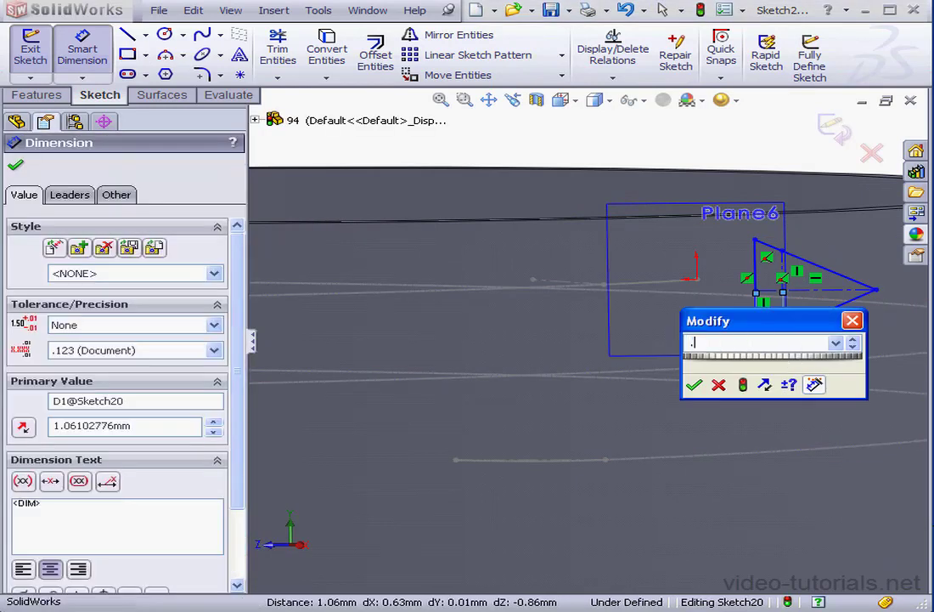
pyautogui.write('5')
pyautogui.click(694, 384)
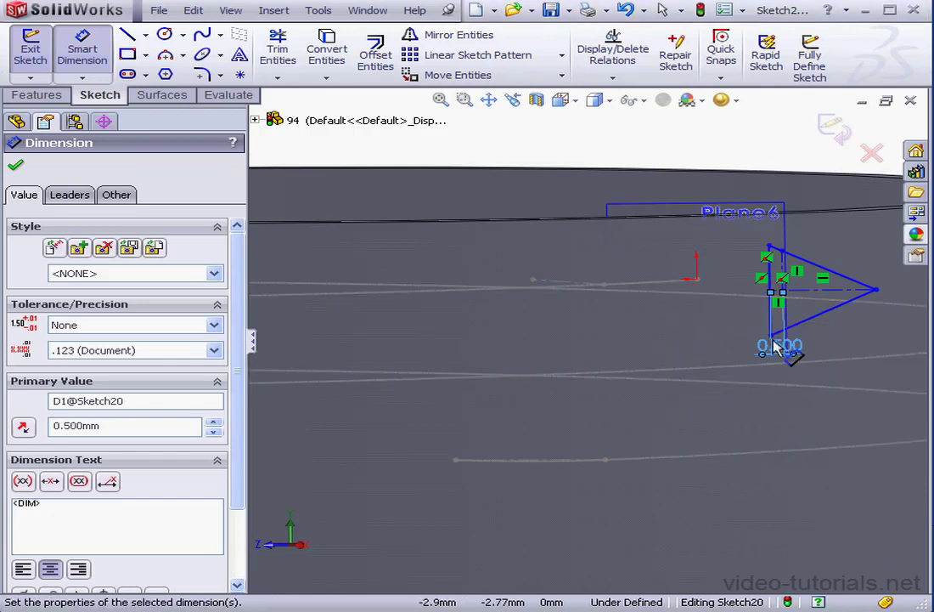
# Dimension the length of the triangle's vertical side to 3 mm.
pyautogui.click(762, 324)
pyautogui.click(761, 324)
pyautogui.click(760, 323)
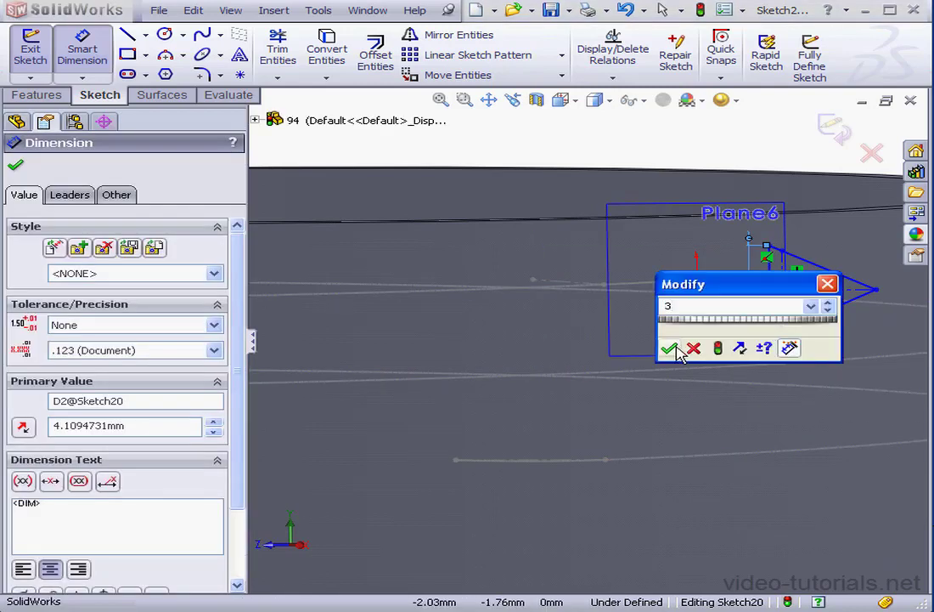
pyautogui.click(671, 348)
# Dimension the angle between the triangle's two sloped sides to 45 degrees.
pyautogui.click(850, 313)
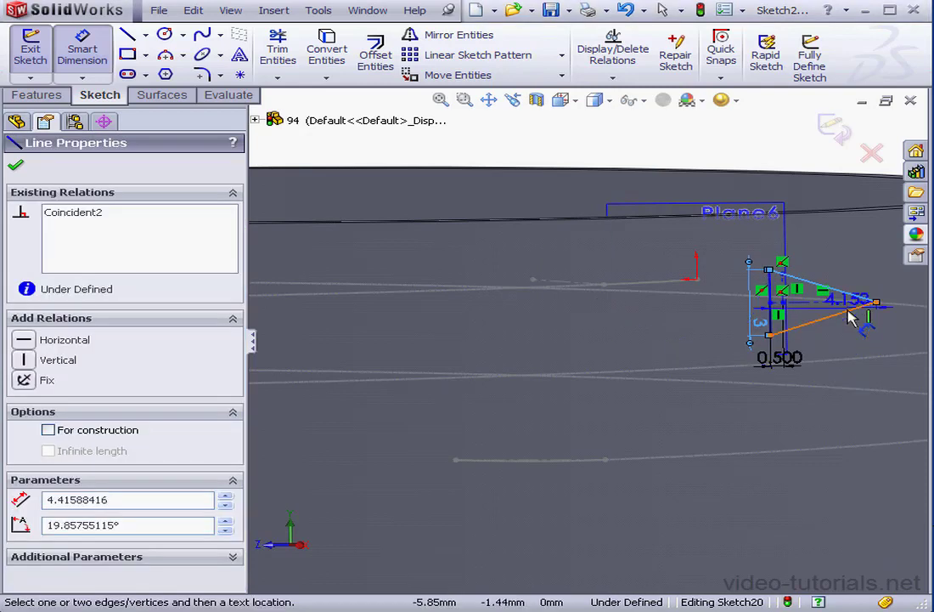
pyautogui.click(846, 294)
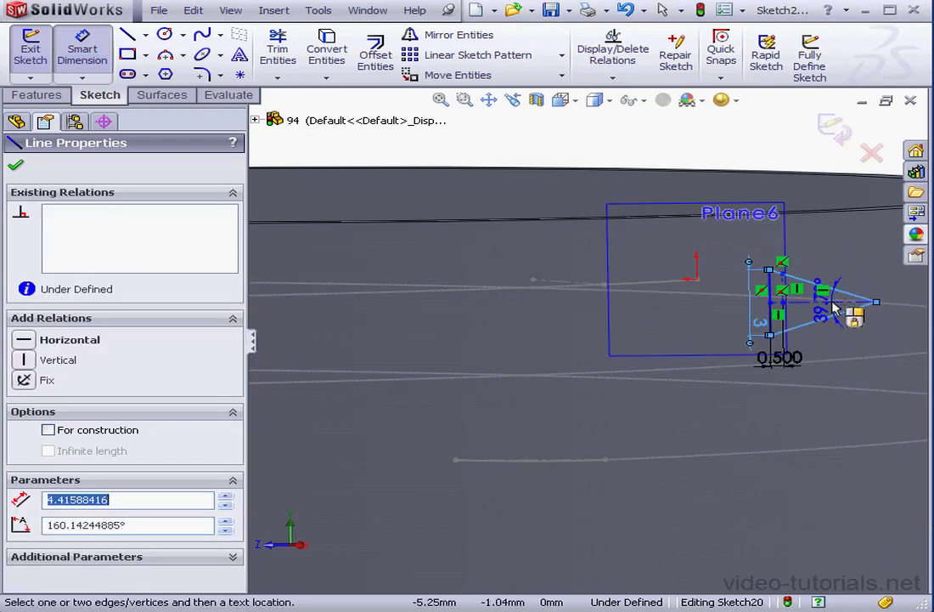
pyautogui.click(829, 311)
pyautogui.write('45')
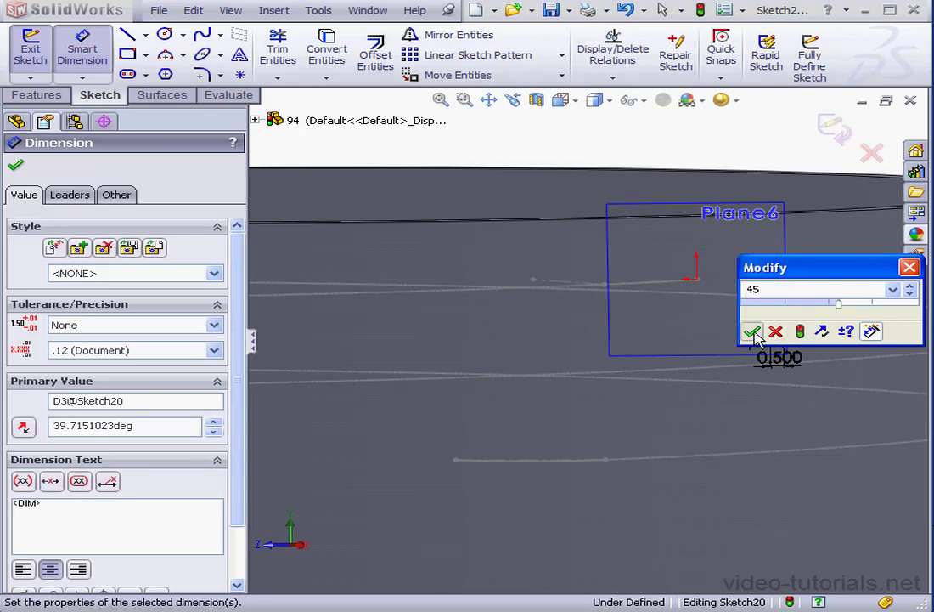
pyautogui.click(752, 331)
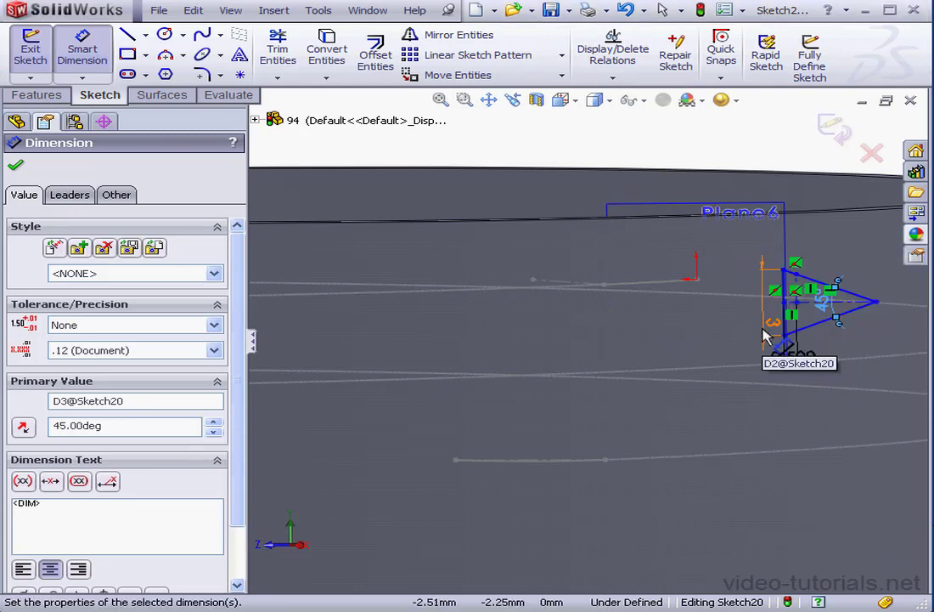
# Round the triangle's apex with a 0.5 mm sketch fillet, keeping constrained corners.
pyautogui.click(204, 75)
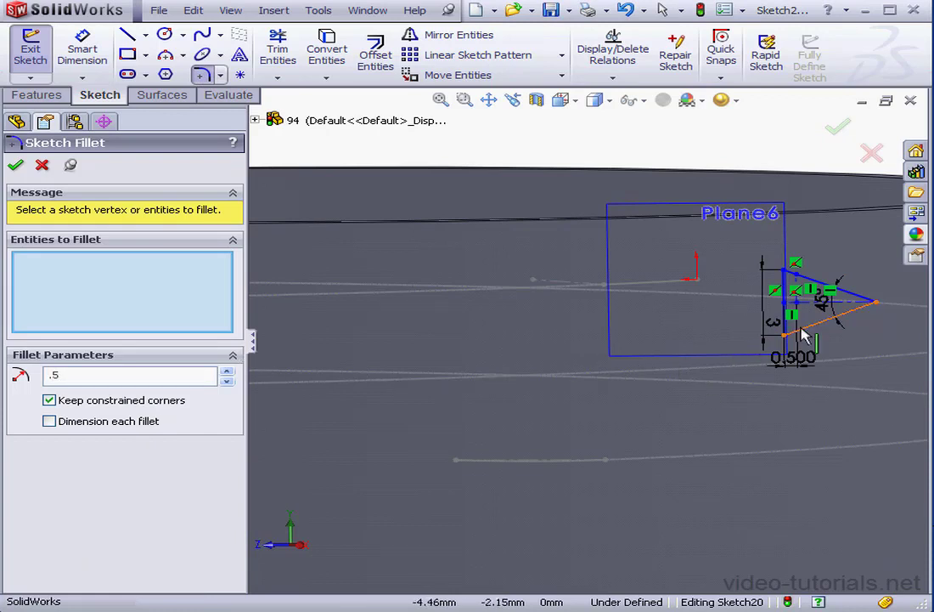
pyautogui.click(880, 309)
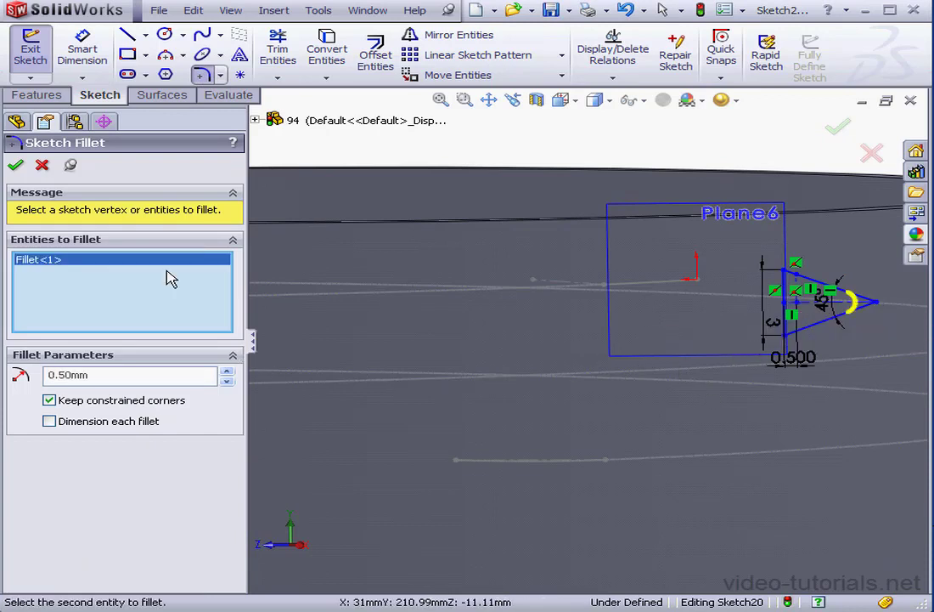
pyautogui.click(16, 166)
pyautogui.click(42, 167)
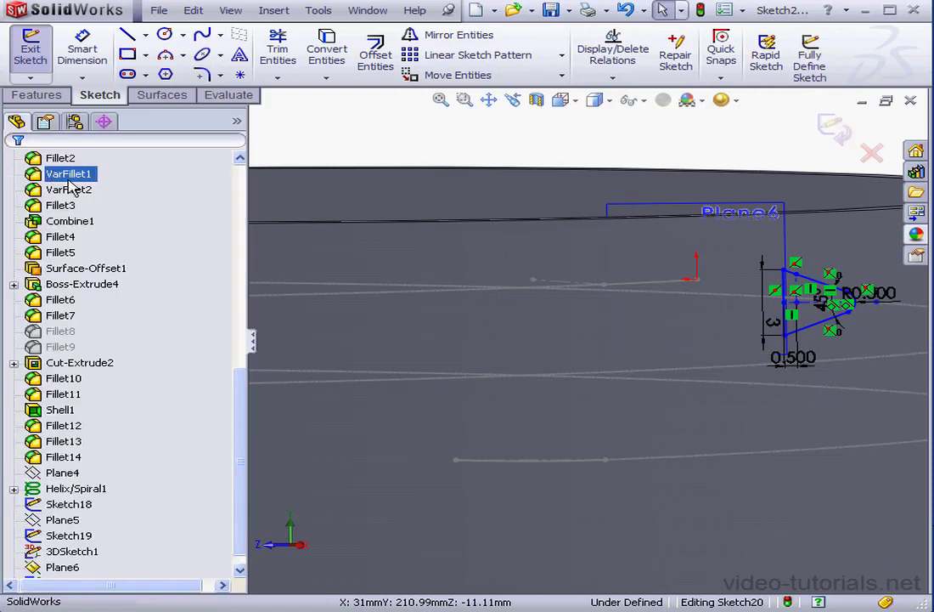
# Add a pierce relation between the vertical centerline's lower endpoint and the upper spline of 3DSketch1, and close the sketch.
pyautogui.click(803, 308)
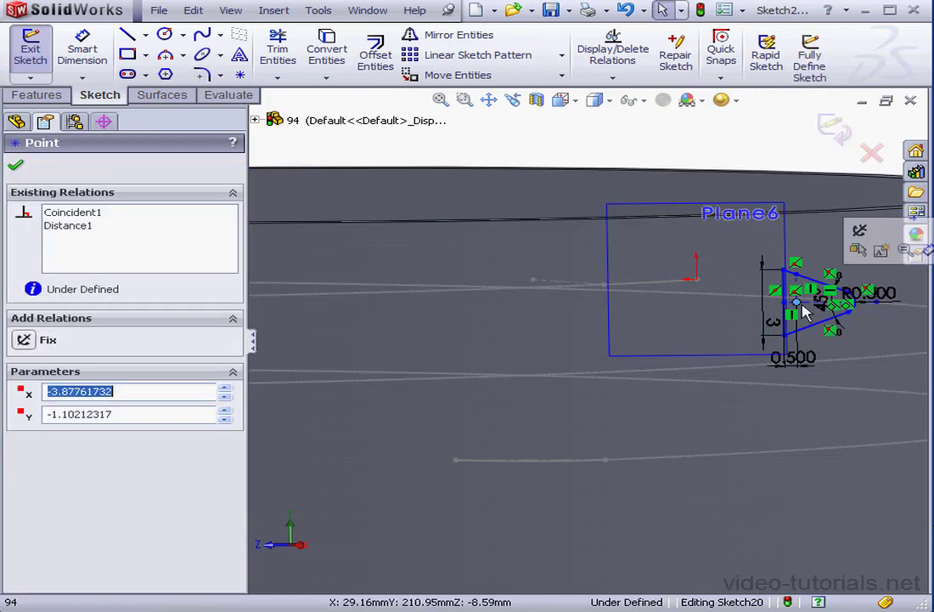
pyautogui.keyDown('ctrl'); pyautogui.click(694, 286); pyautogui.keyUp('ctrl')
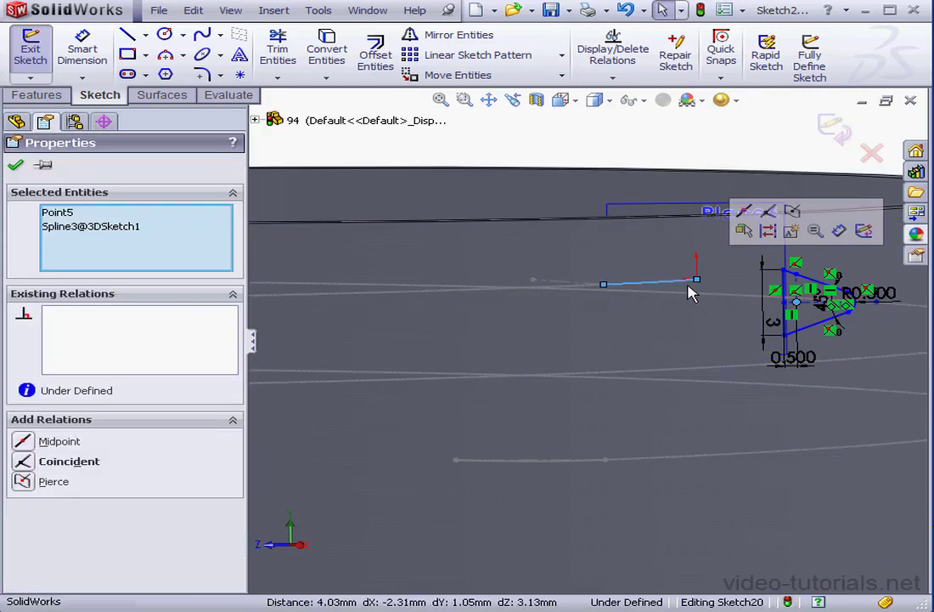
pyautogui.click(26, 481)
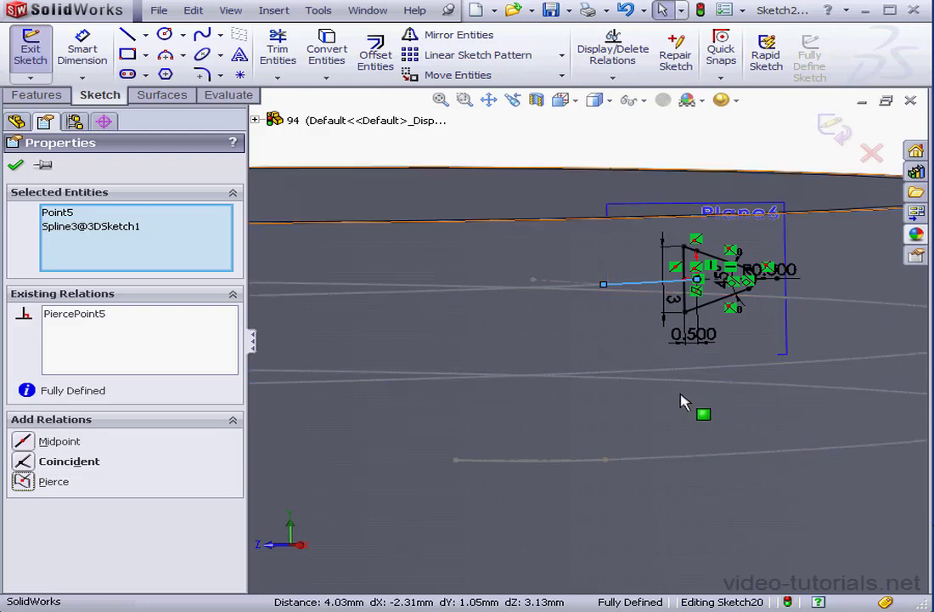
pyautogui.click(831, 128)
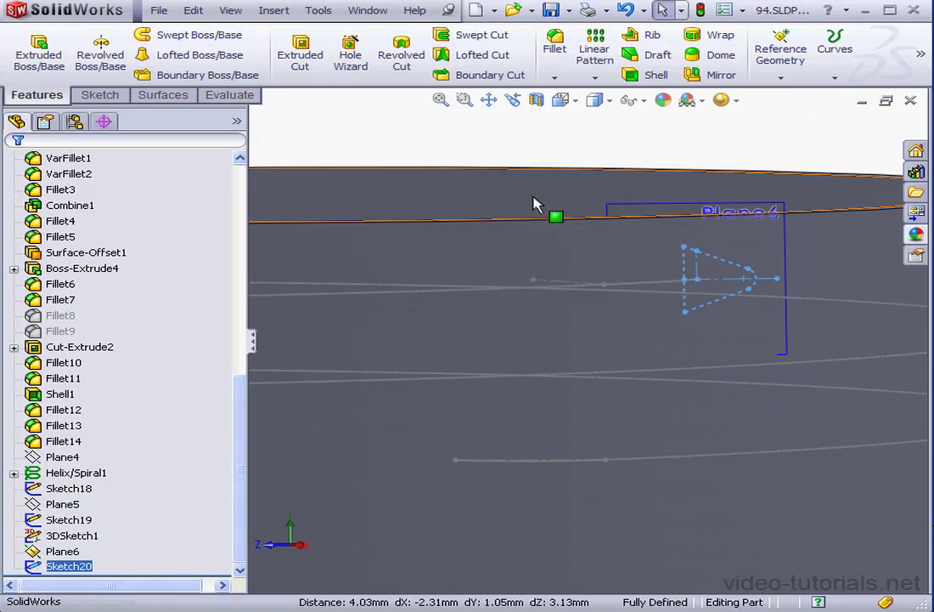
# Copy the band-shaped neck face above the thread profile as an offset surface at 0 mm.
pyautogui.click(166, 96)
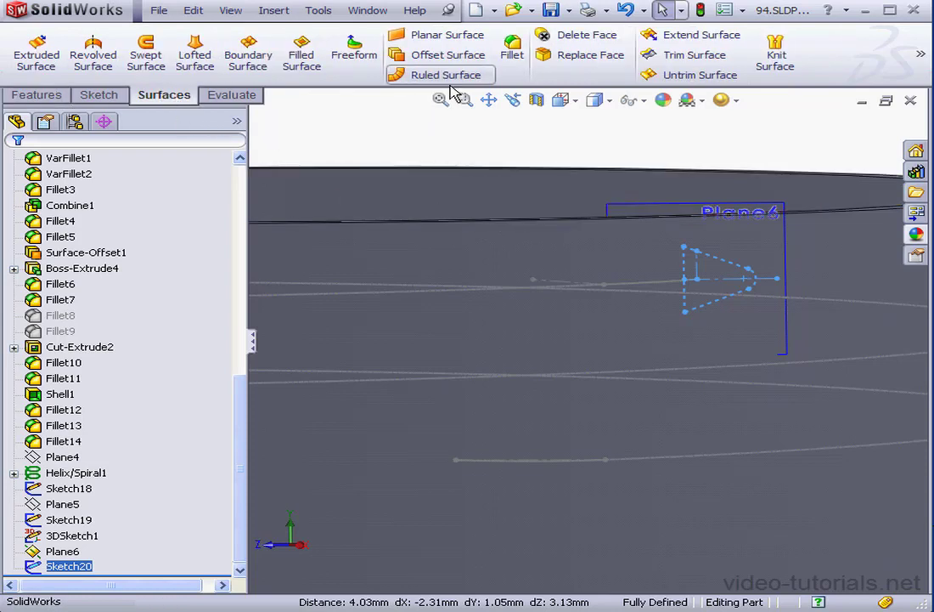
pyautogui.click(450, 56)
pyautogui.click(498, 187)
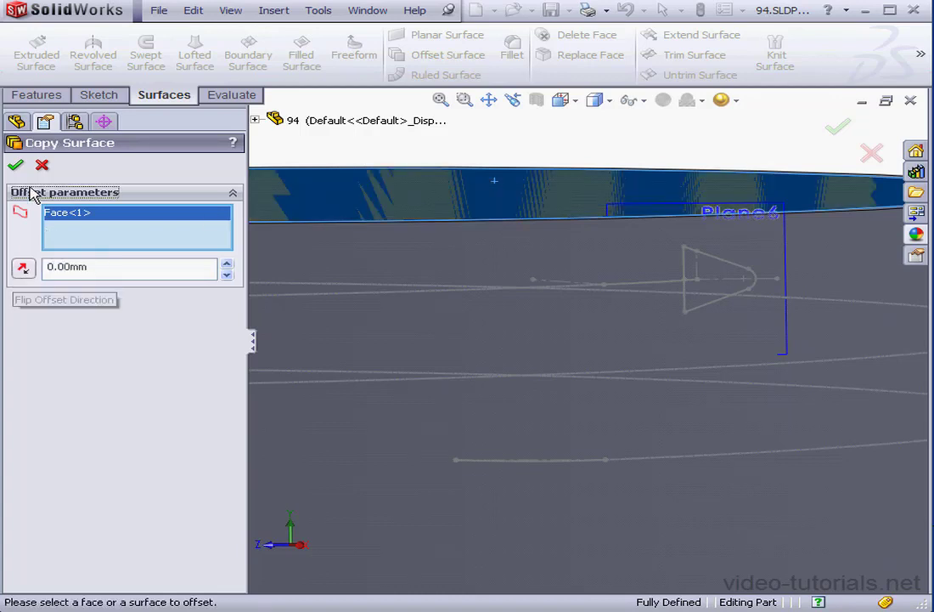
pyautogui.click(15, 165)
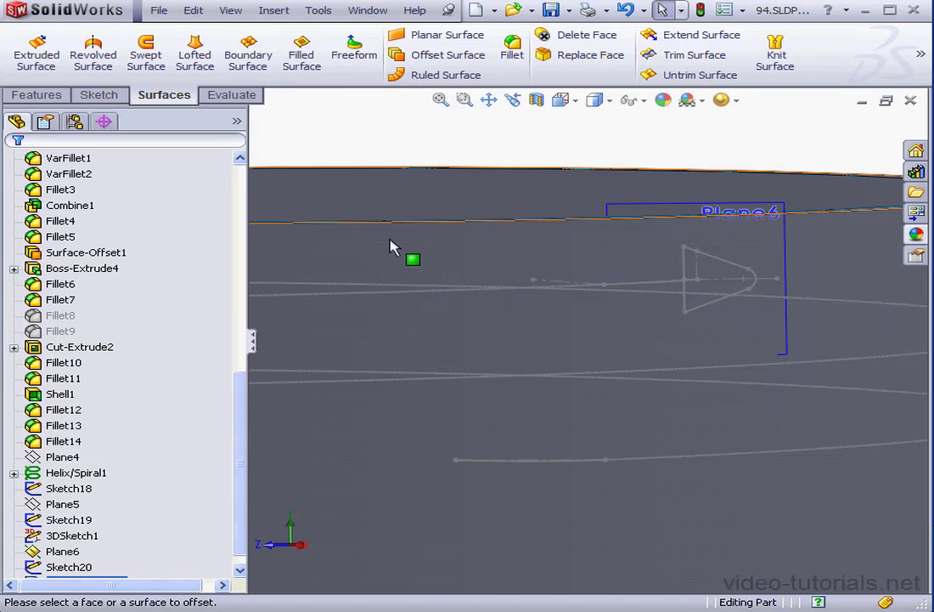
# Create a swept boss using Sketch20 as the profile and 3DSketch1 as the path.
pyautogui.click(34, 96)
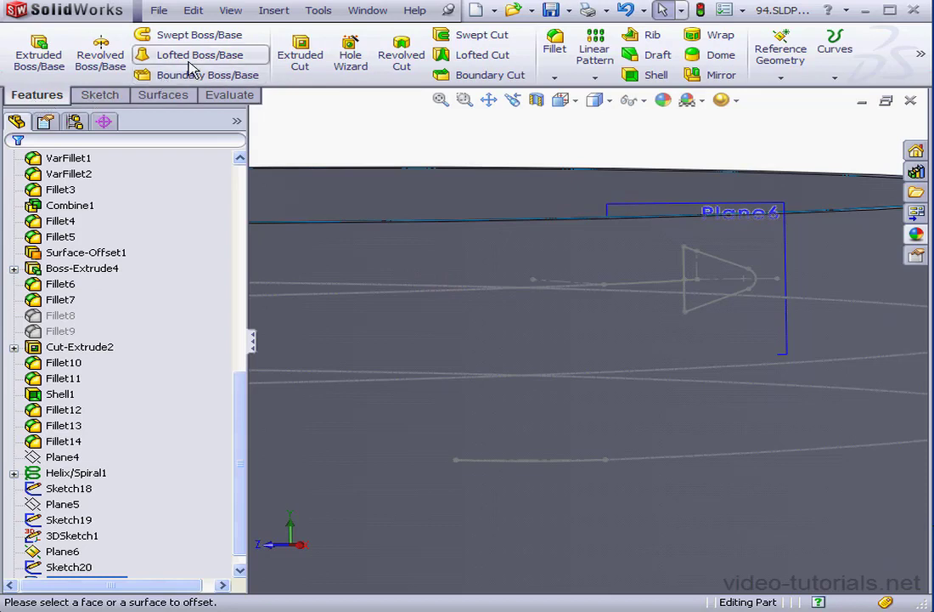
pyautogui.click(204, 35)
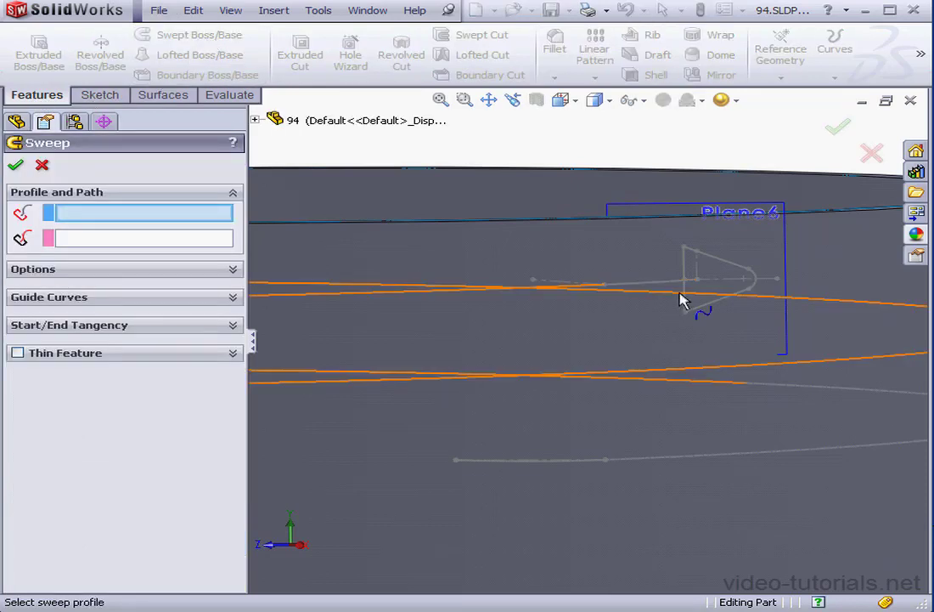
pyautogui.click(718, 308)
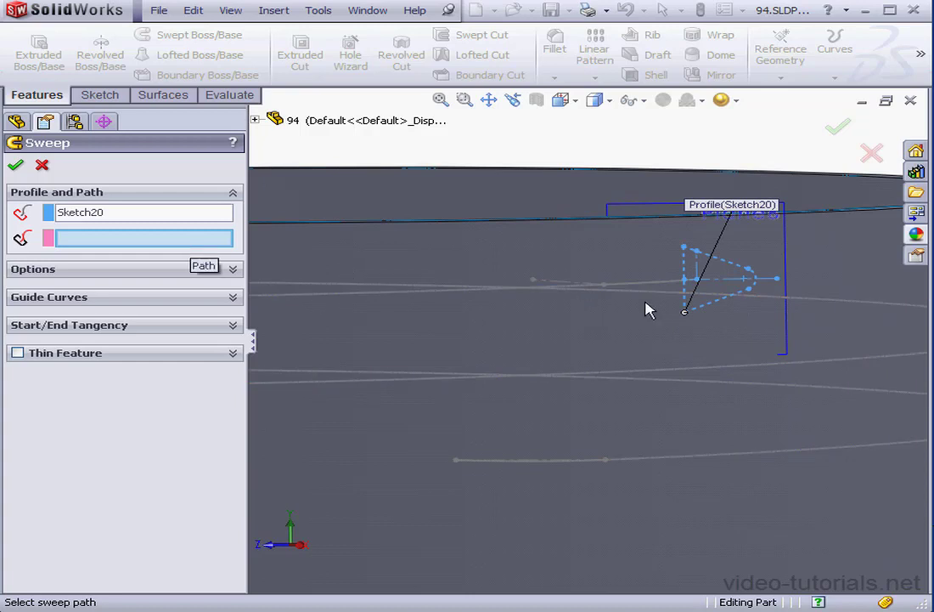
pyautogui.click(579, 291)
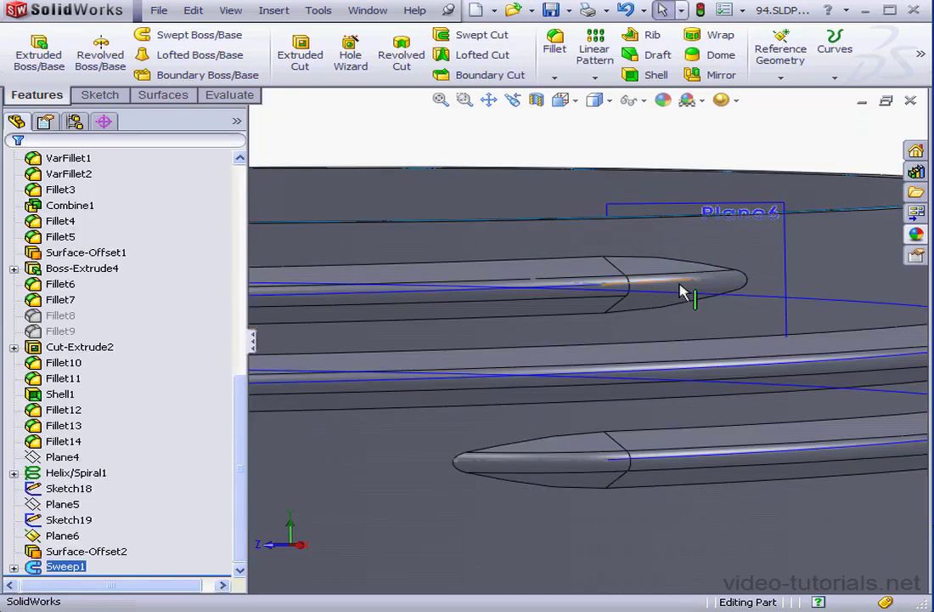
# Hide the construction sketches Sketch18 and Sketch19.
pyautogui.click(85, 489)
pyautogui.rightClick(88, 491)
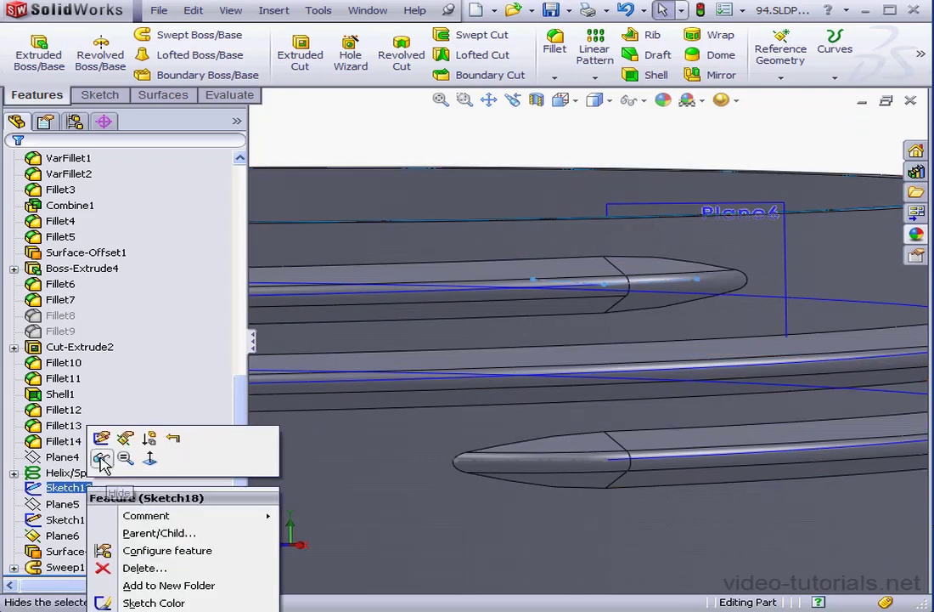
pyautogui.click(100, 459)
pyautogui.click(72, 519)
pyautogui.rightClick(72, 519)
pyautogui.click(91, 469)
# Hide the reference plane Plane6 and the Helix/Spiral1 curve.
pyautogui.click(62, 536)
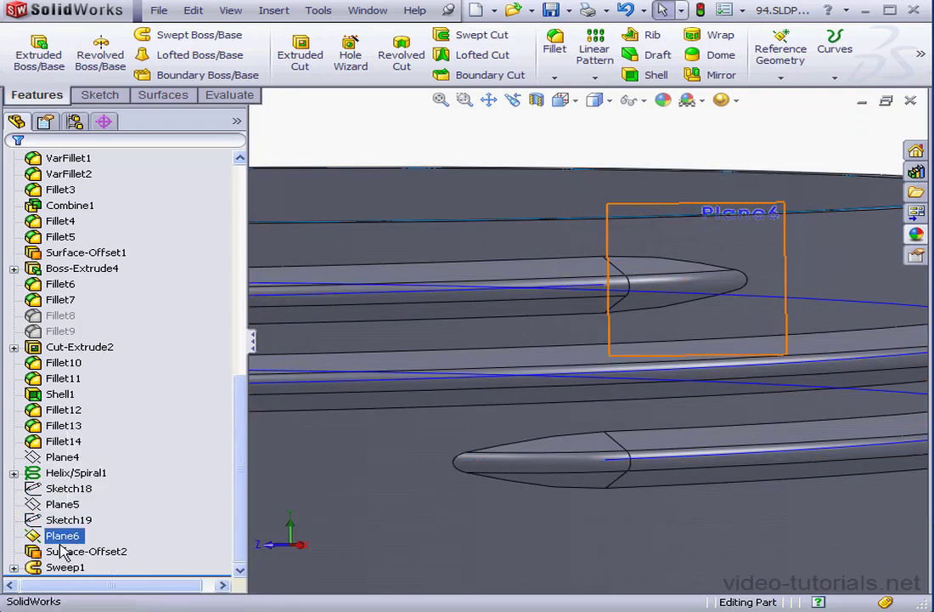
pyautogui.rightClick(61, 537)
pyautogui.click(98, 422)
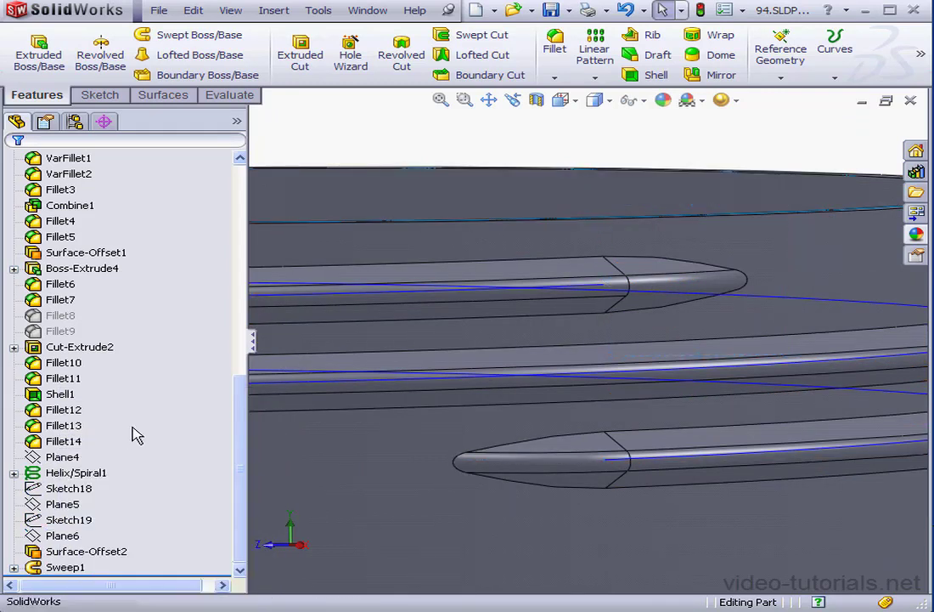
pyautogui.click(85, 473)
pyautogui.rightClick(89, 478)
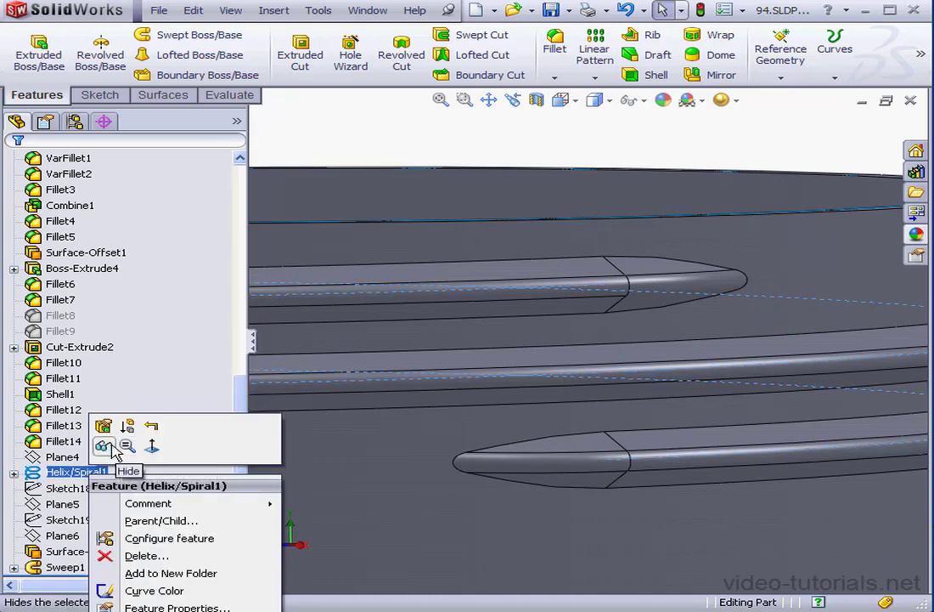
pyautogui.click(96, 445)
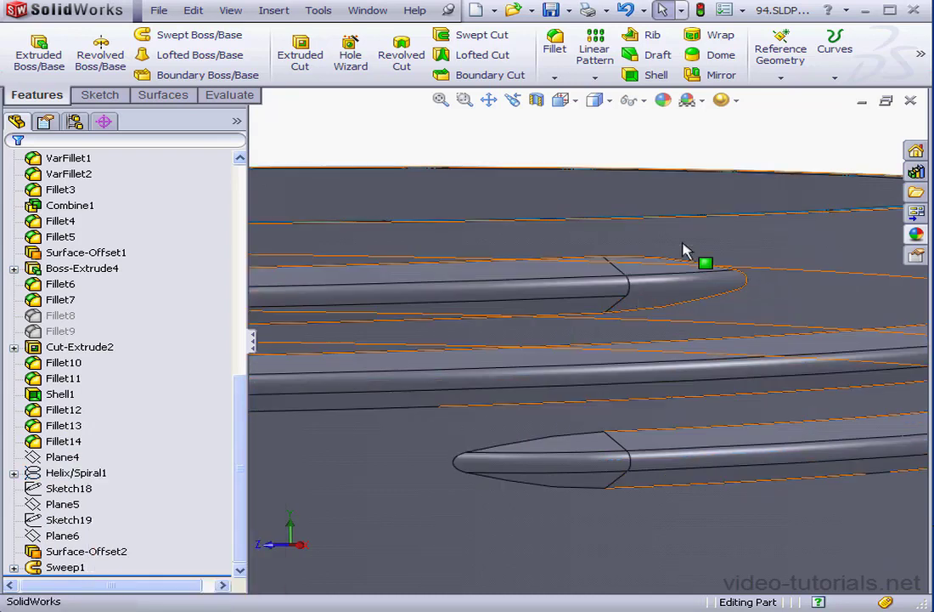
# Delete and patch the four faces of one thread end protruding inside the neck, the one nearer the handle side.
pyautogui.moveTo(697, 225); pyautogui.dragTo(735, 374, button='middle')
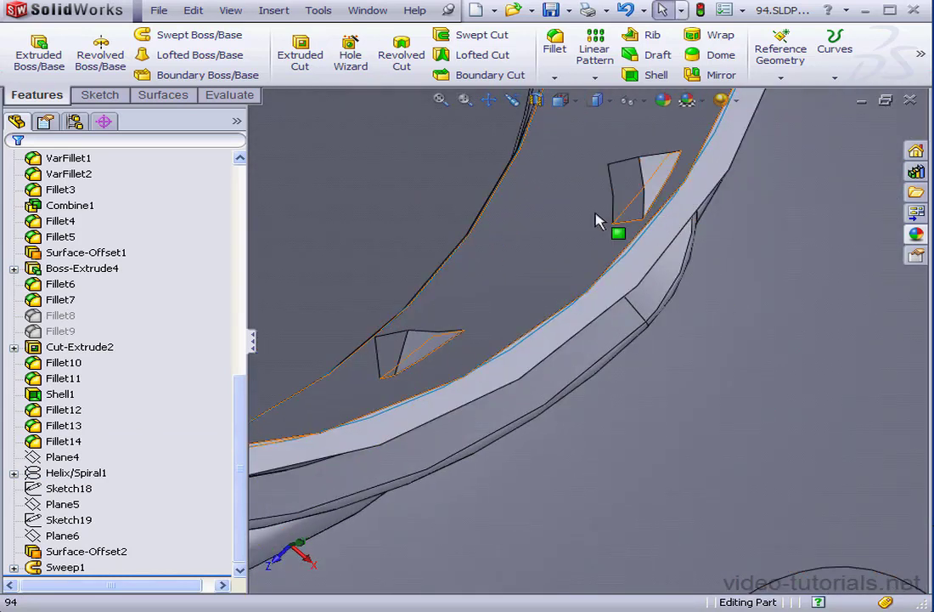
pyautogui.click(163, 98)
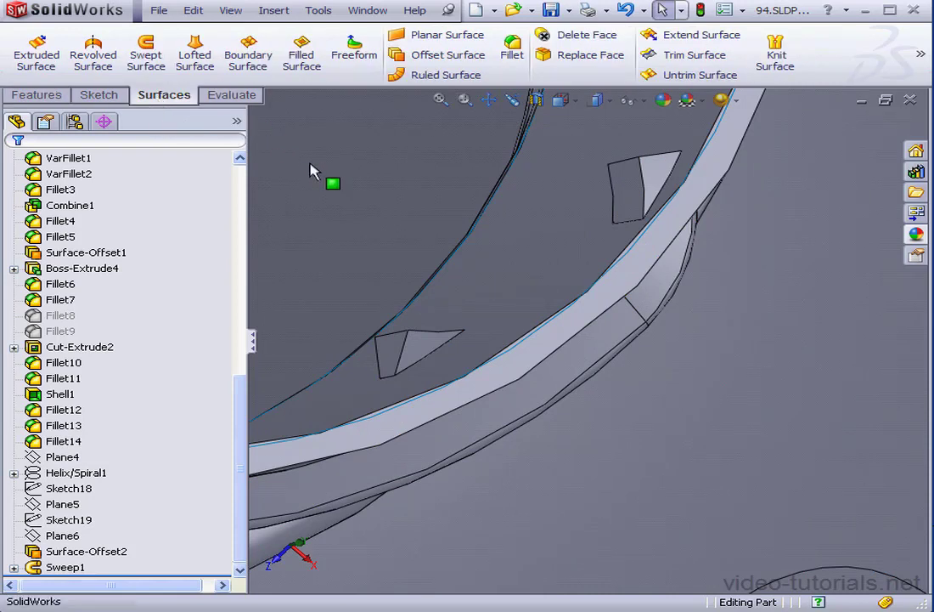
pyautogui.click(572, 136)
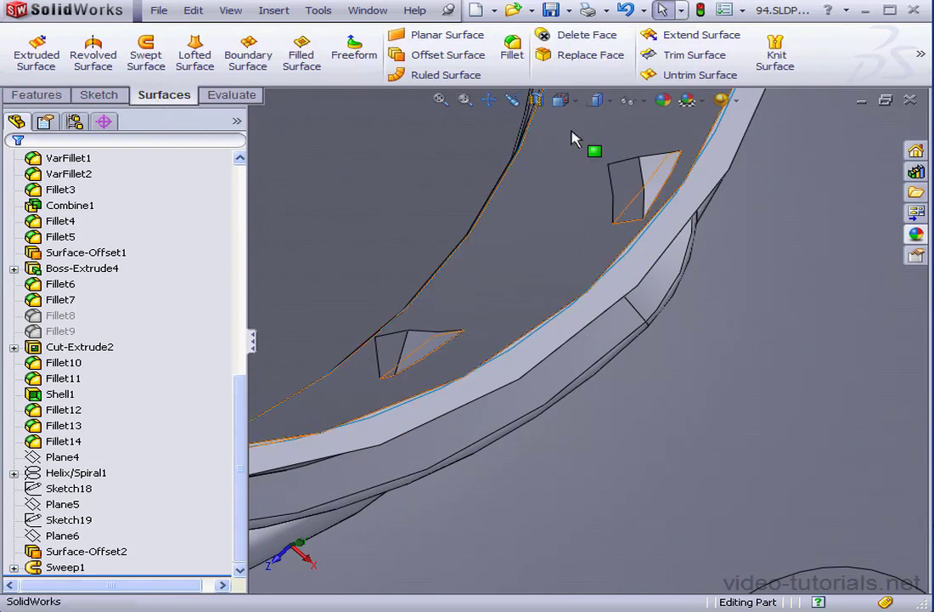
pyautogui.click(602, 39)
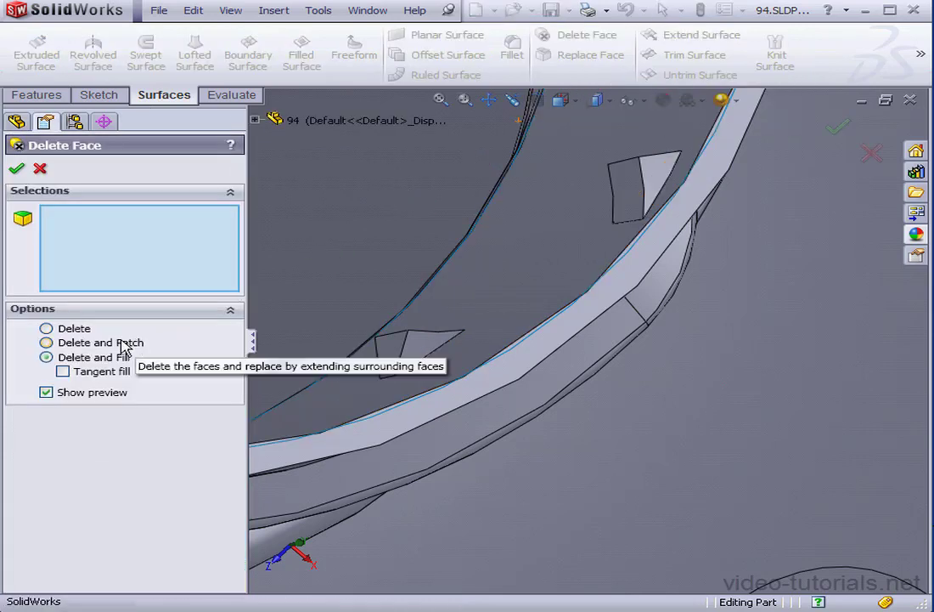
pyautogui.click(51, 343)
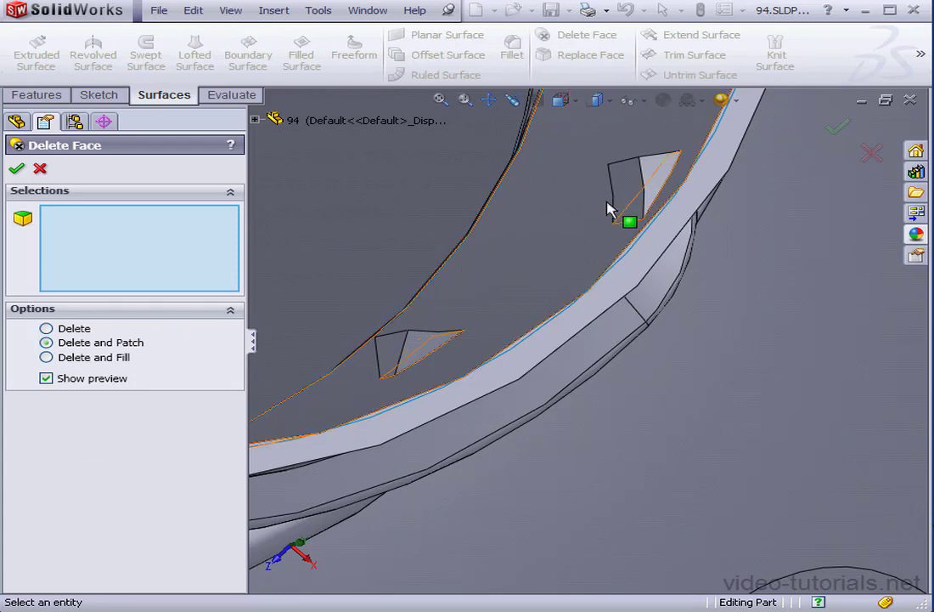
pyautogui.click(636, 193)
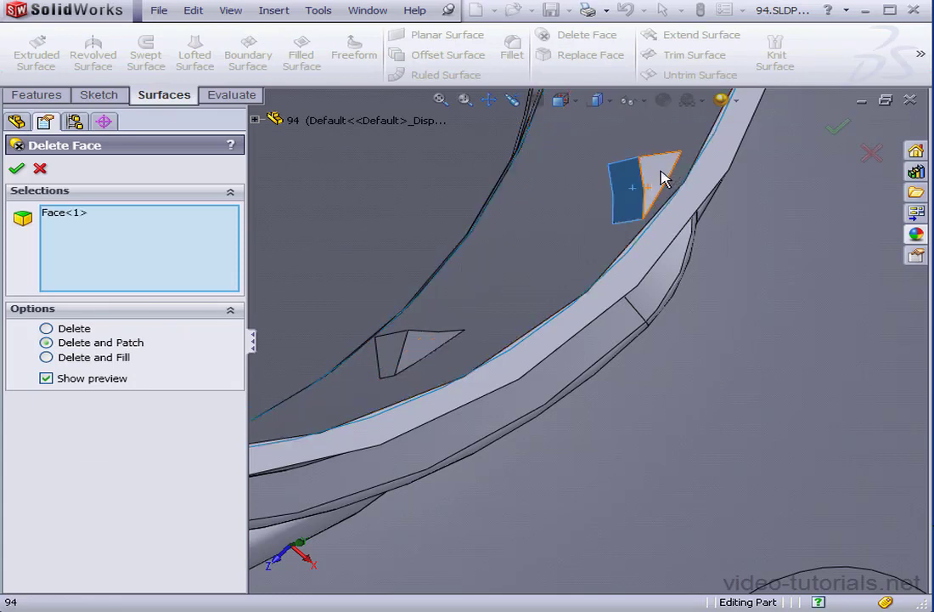
pyautogui.click(661, 180)
pyautogui.press('Down')
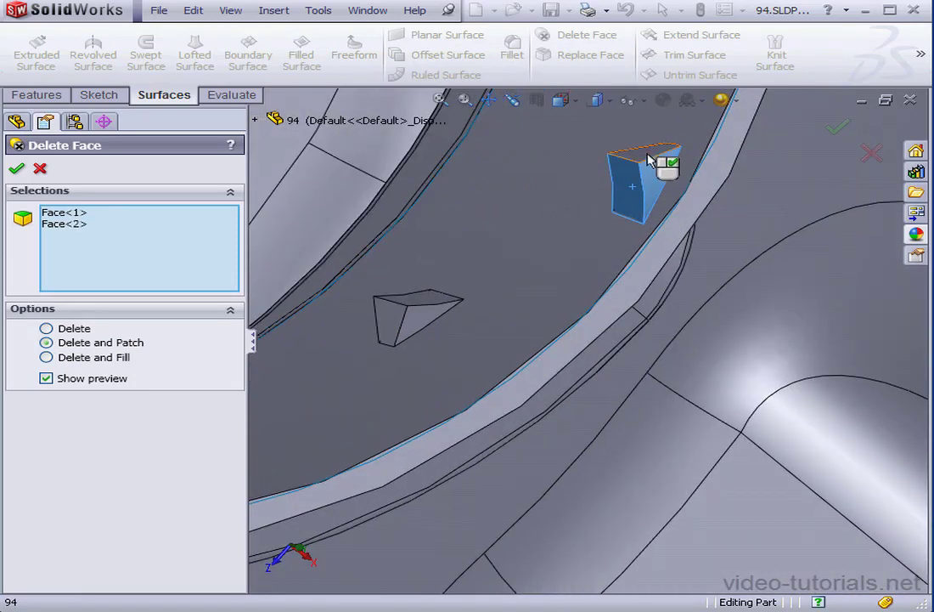
pyautogui.click(640, 164)
pyautogui.rightClick(621, 162)
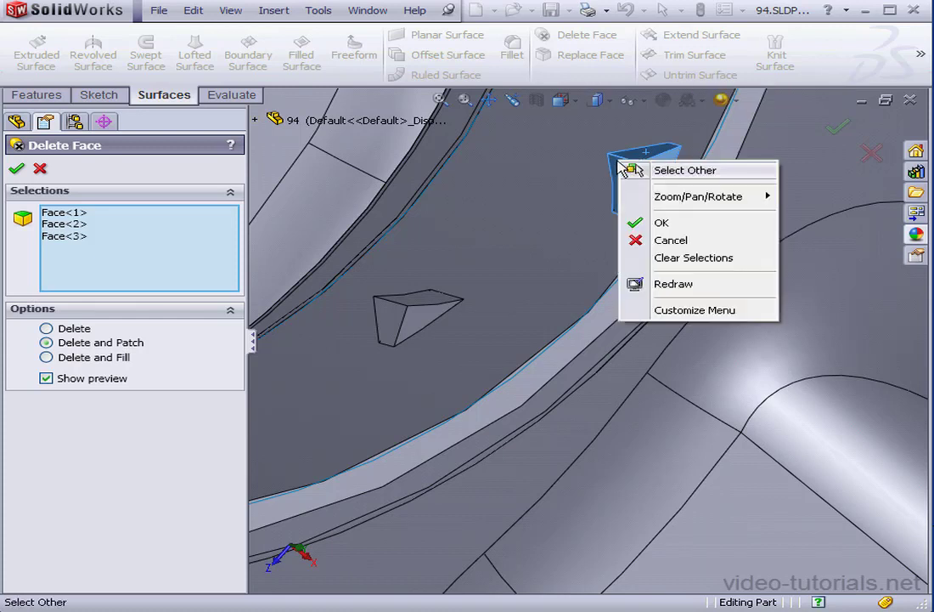
pyautogui.click(660, 173)
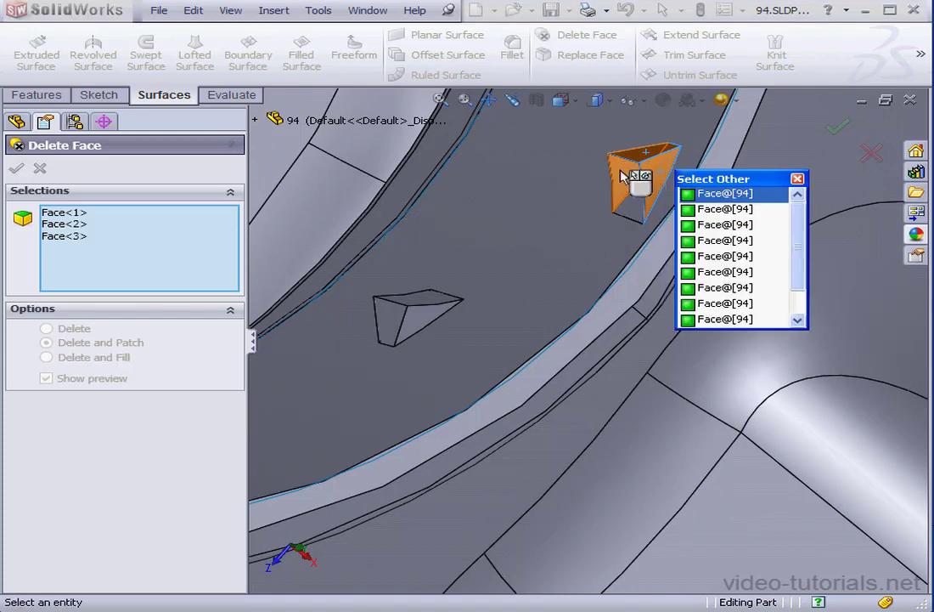
pyautogui.click(700, 194)
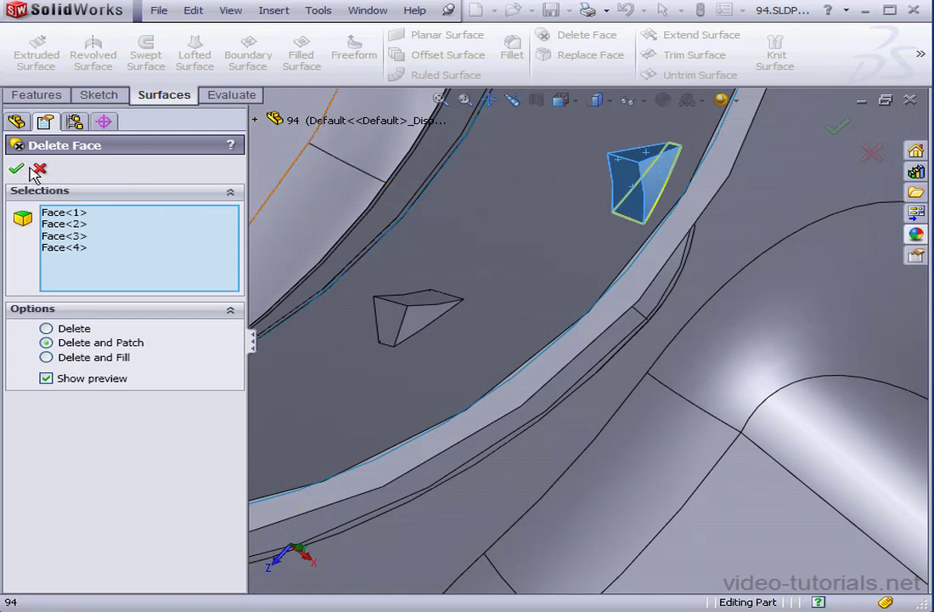
pyautogui.press('Return')
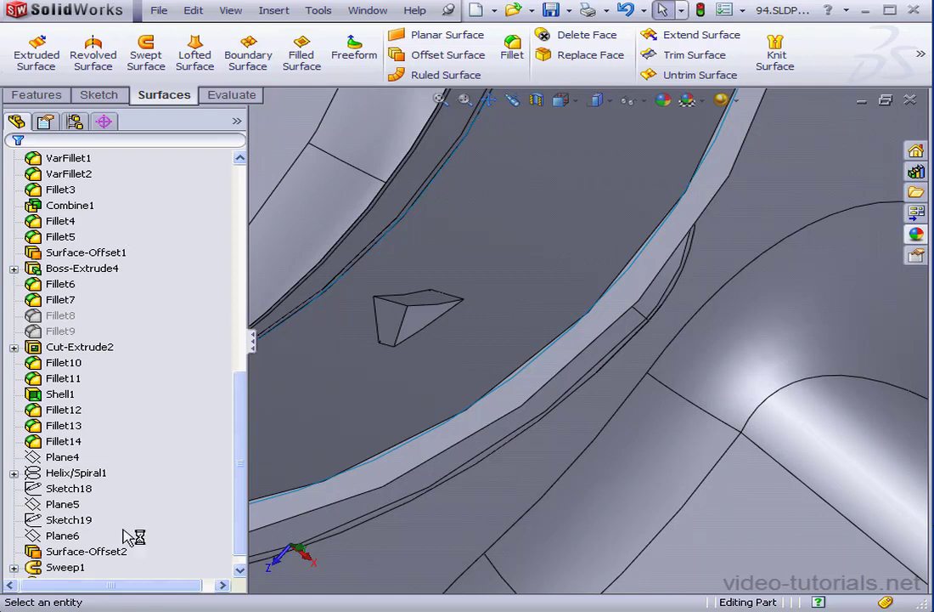
# Cut the body with Surface-Offset2, flipping the cut direction toward the neck's inside to remove the remaining protruding thread end.
pyautogui.click(93, 556)
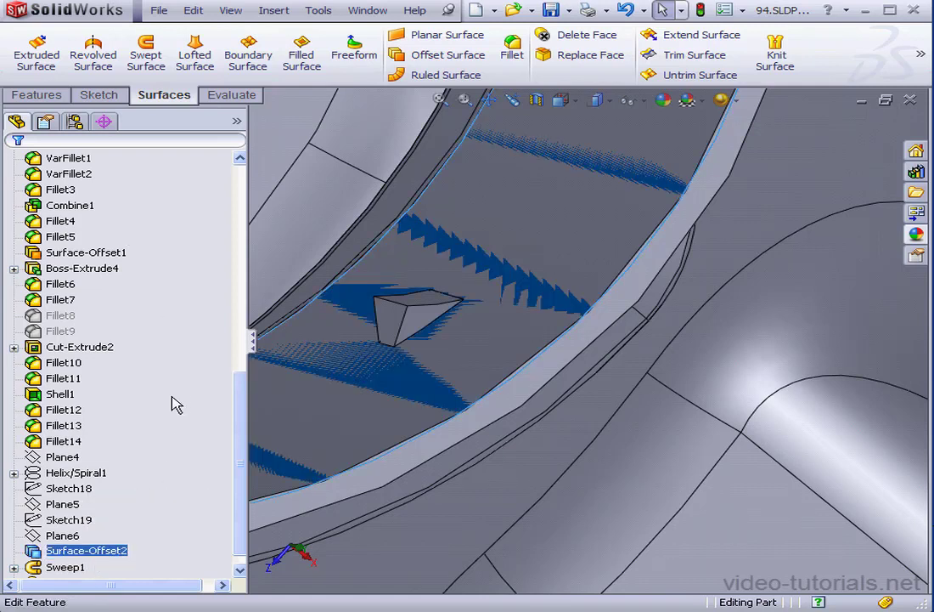
pyautogui.click(275, 11)
pyautogui.moveTo(425, 52)
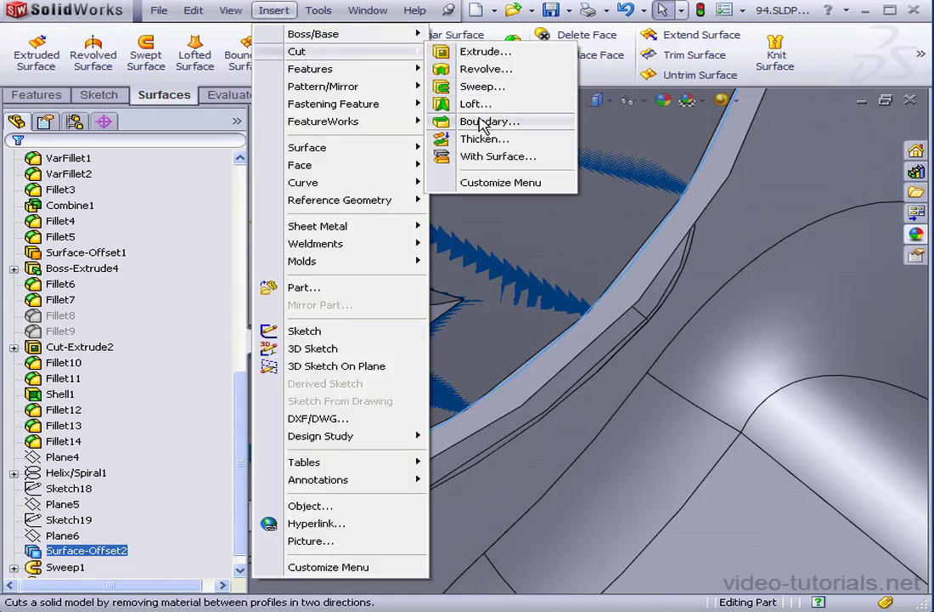
pyautogui.click(498, 157)
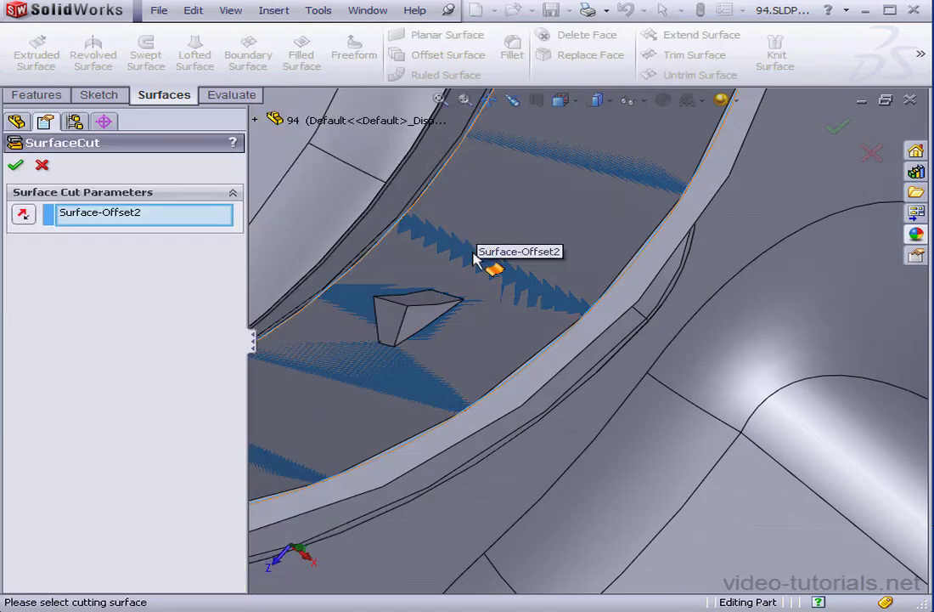
pyautogui.scroll(4, 476, 257)
pyautogui.scroll(3, 469, 252)
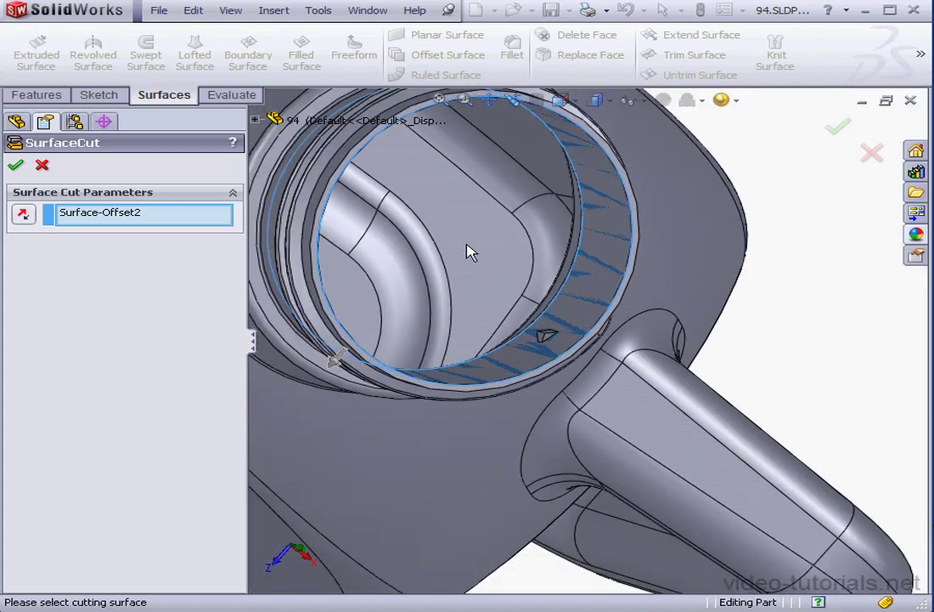
pyautogui.click(335, 361)
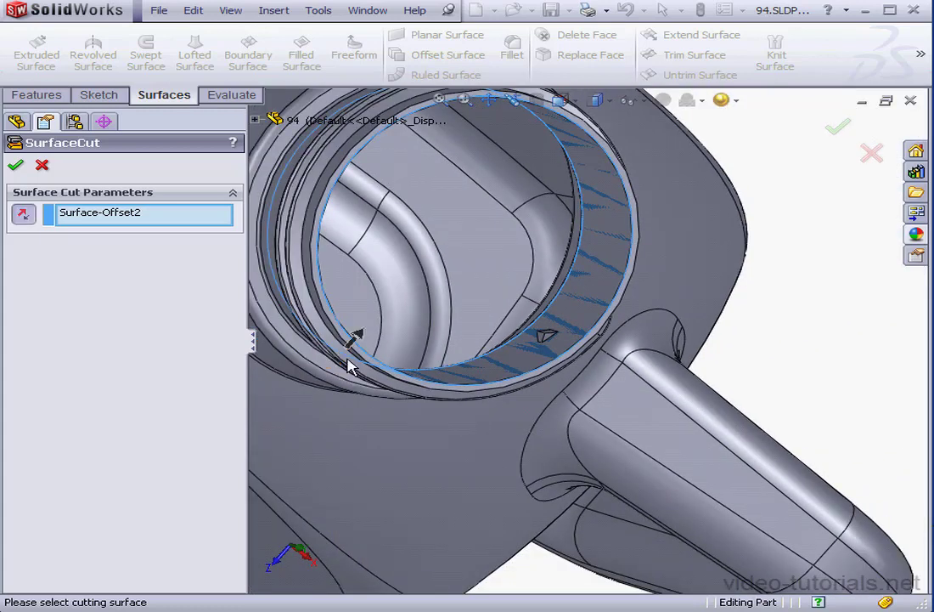
pyautogui.click(15, 164)
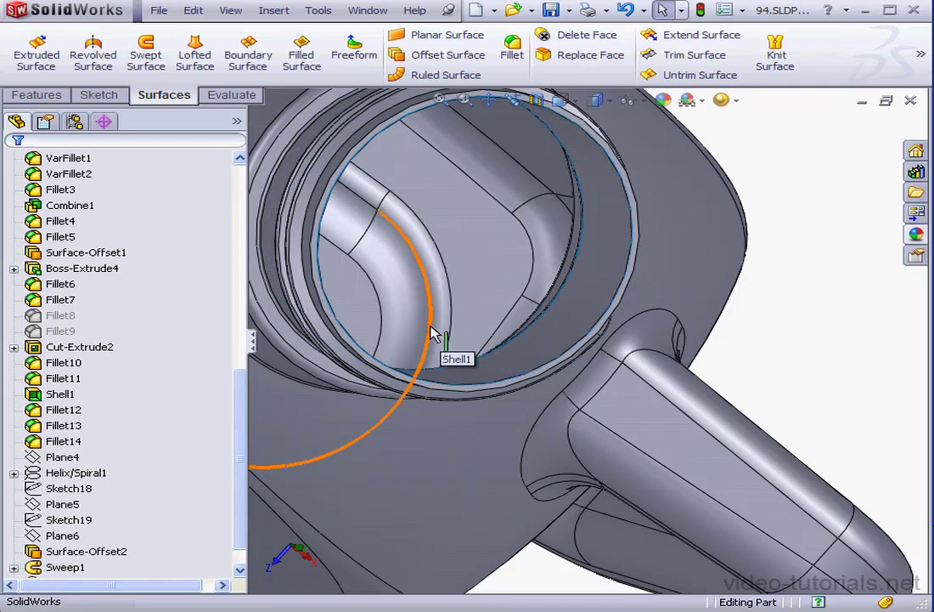
pyautogui.click(560, 99)
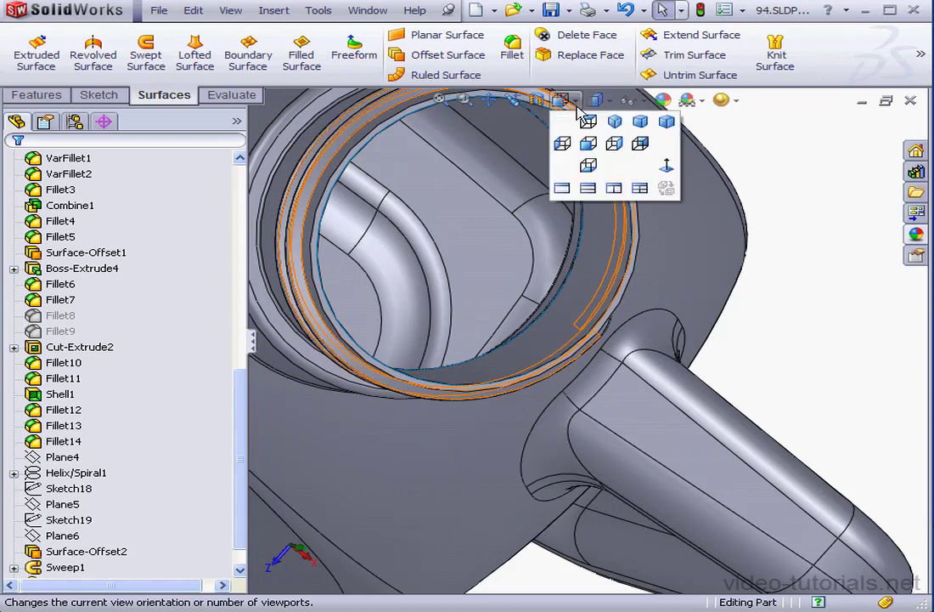
pyautogui.click(615, 123)
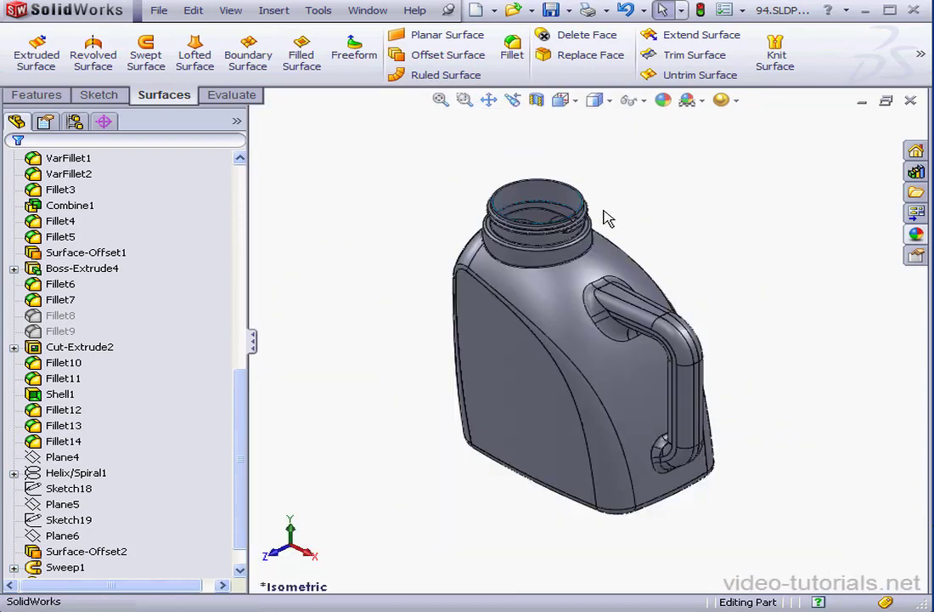